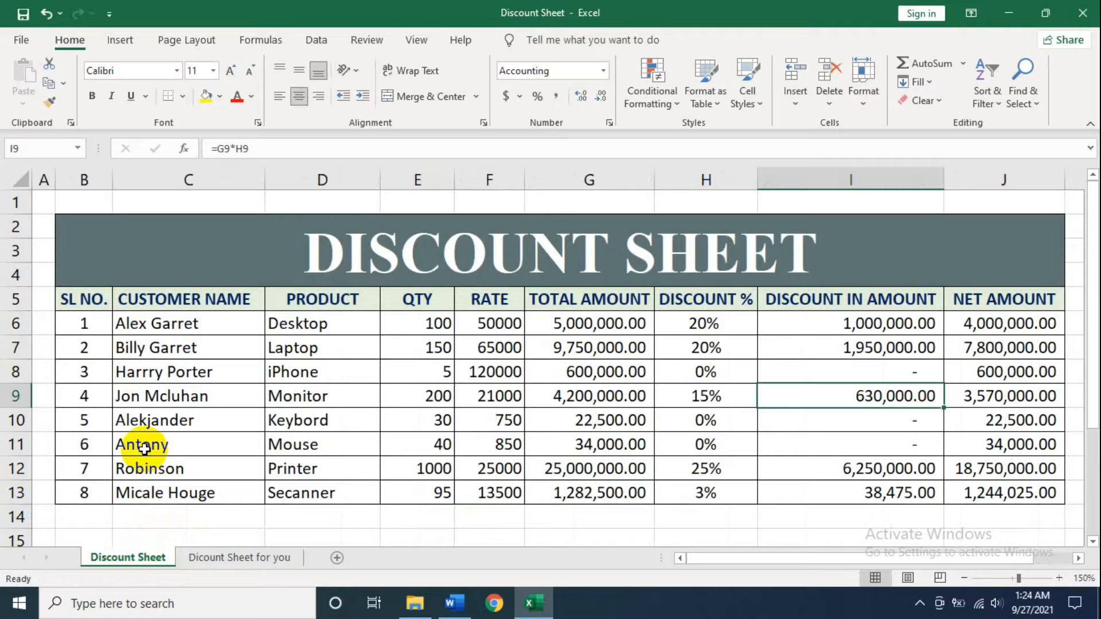
Step: Copy header row B5:J5 from Discount Sheet as values to B5 of "Dicount Sheet for you" and autofit all columns
left_click_drag(76, 300, 1022, 304)
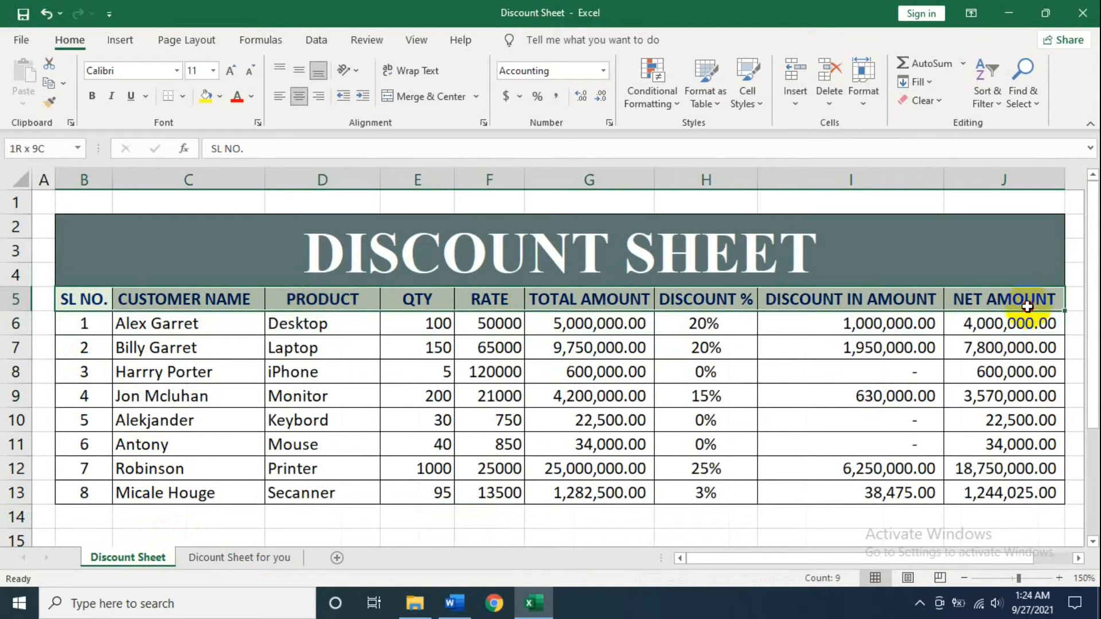
key("ctrl+c")
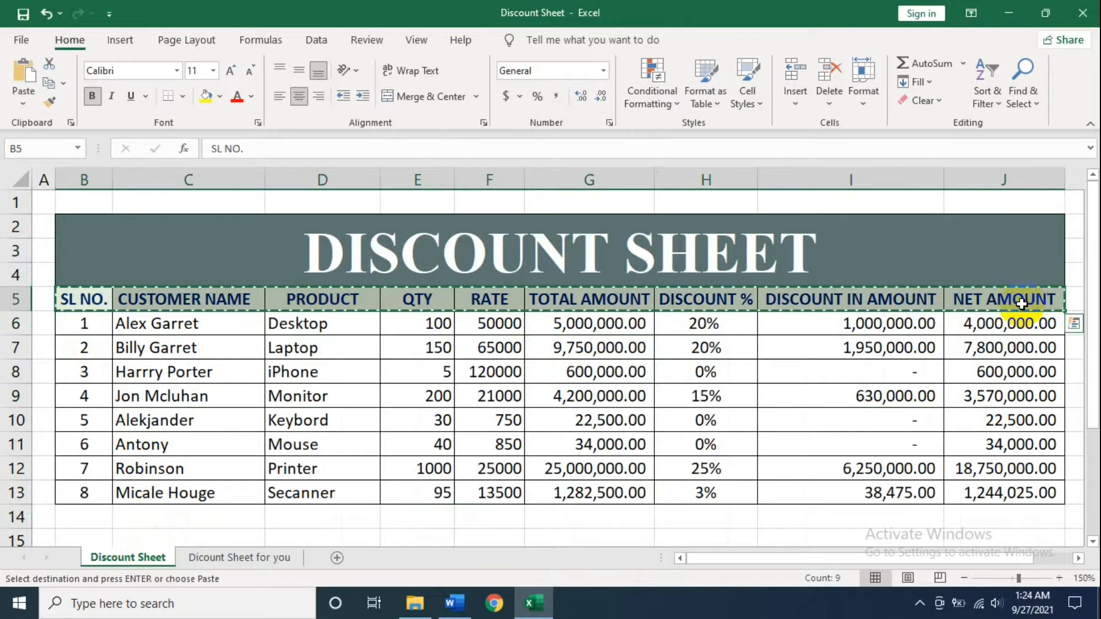
left_click(233, 557)
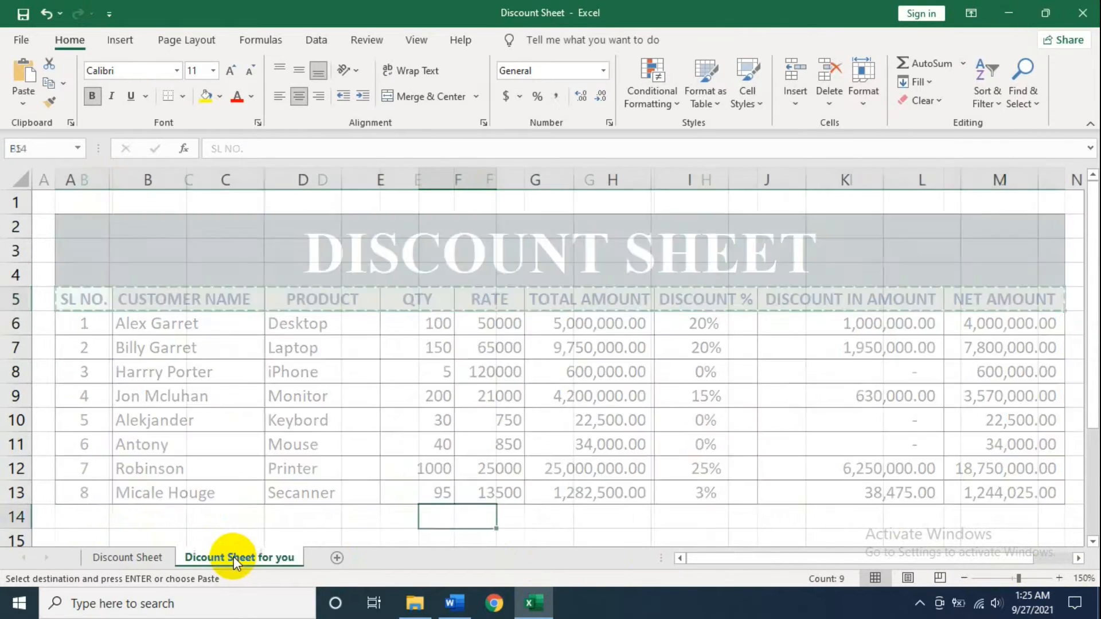
right_click(137, 300)
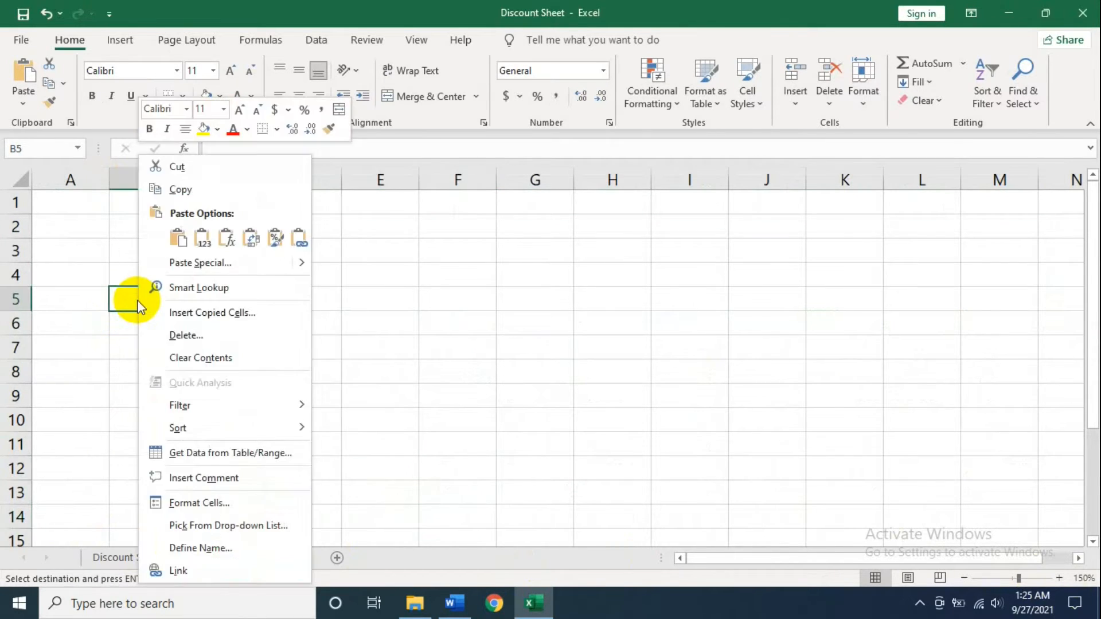
left_click(203, 239)
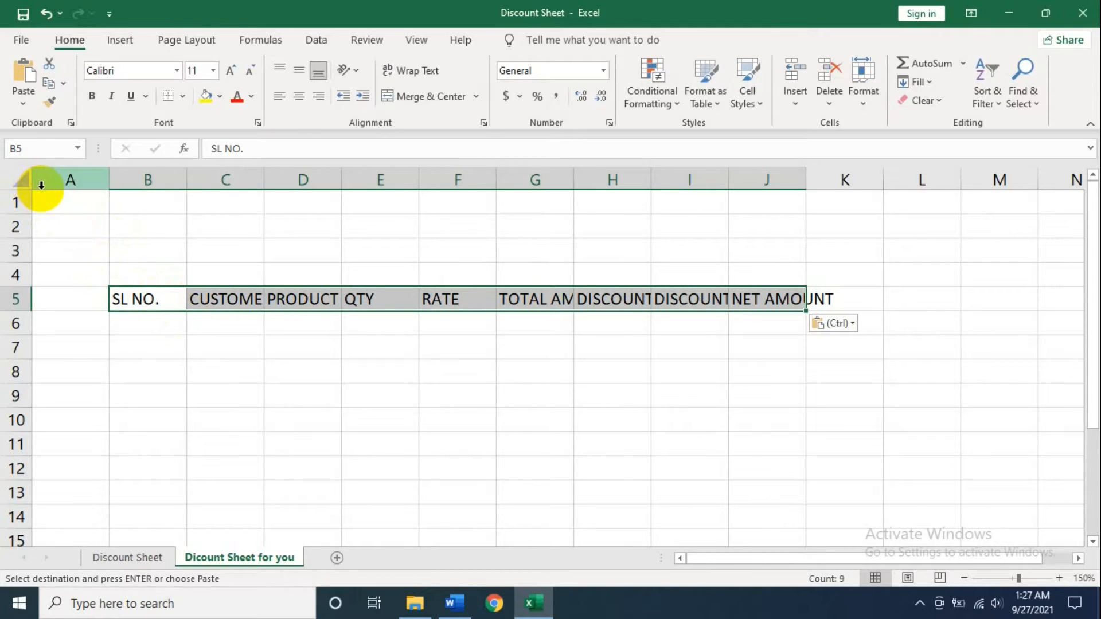
left_click(23, 180)
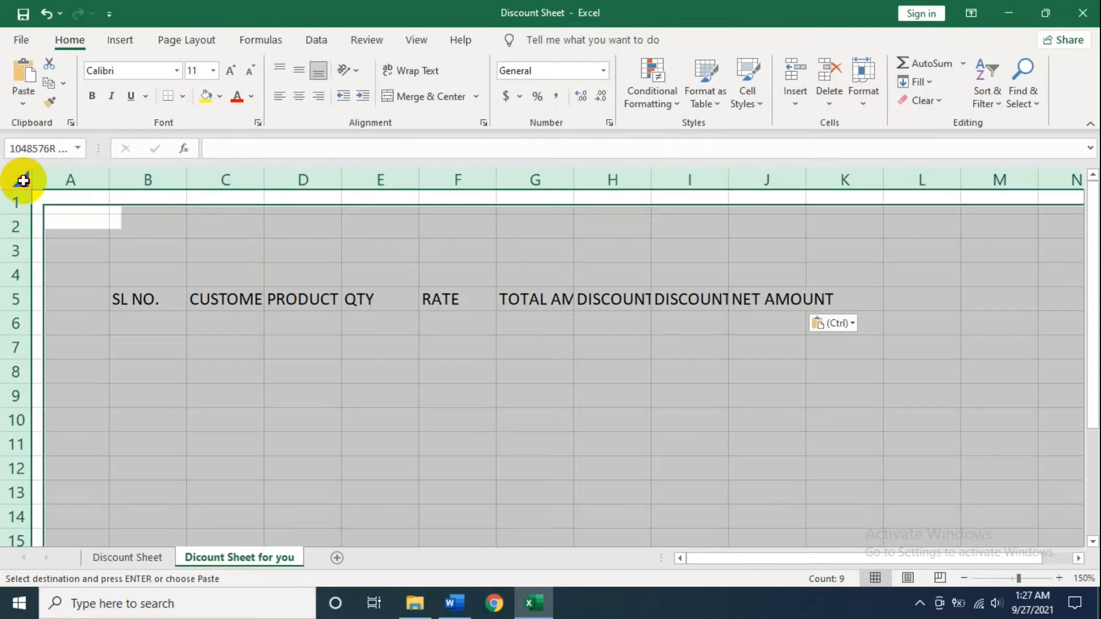
double_click(111, 181)
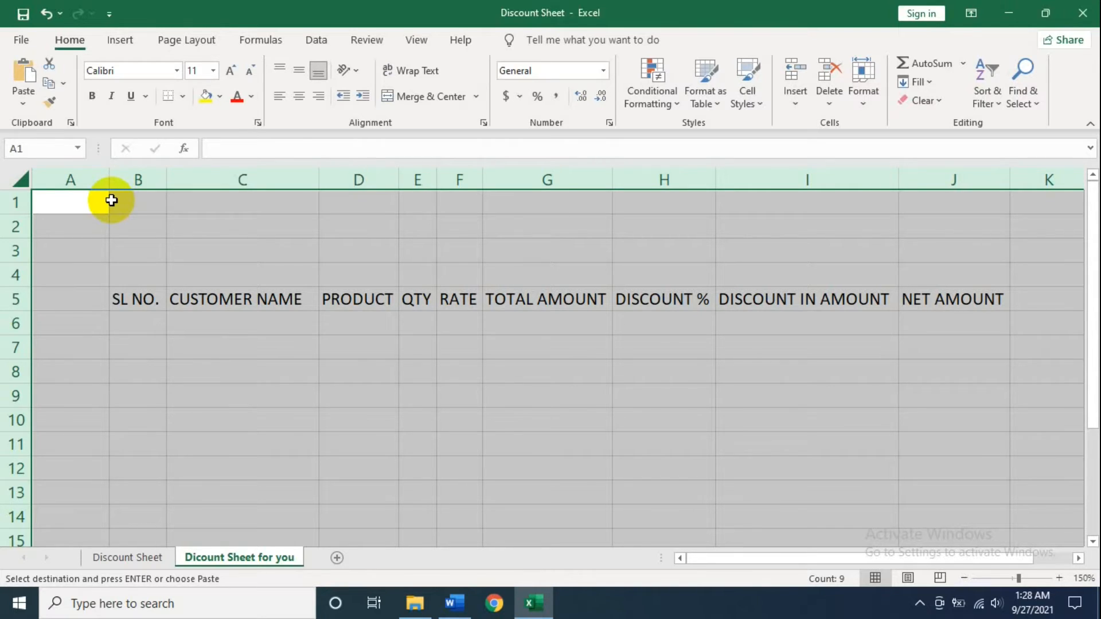
Step: Merge and center B2:J4 above the headers and enter the title DISCOUNT SHEET
left_click(136, 231)
left_click_drag(136, 232, 941, 278)
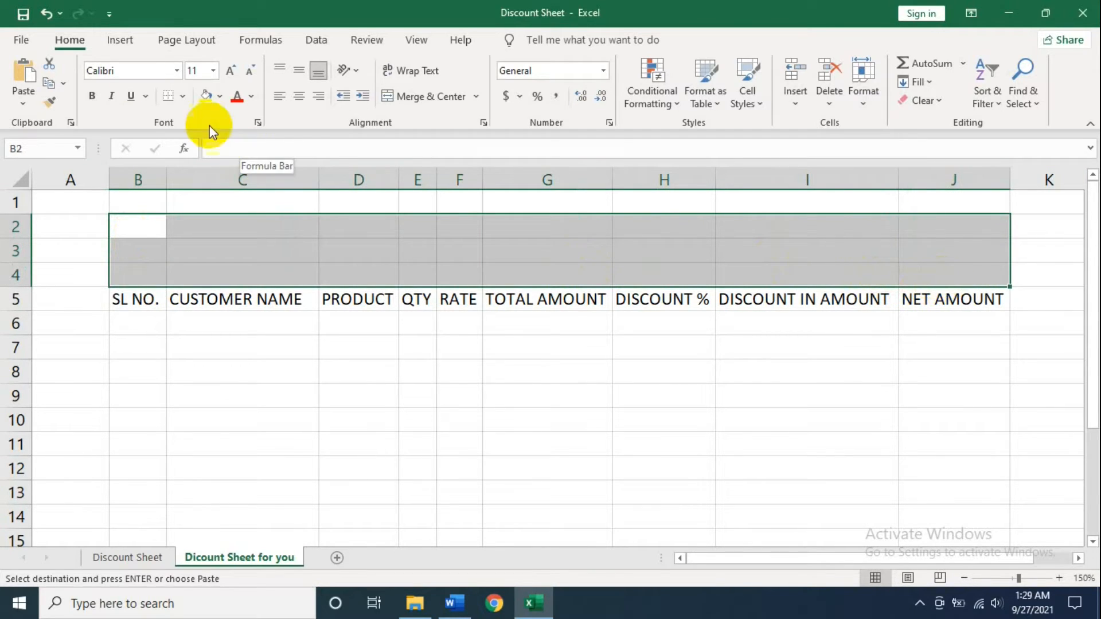
left_click(401, 97)
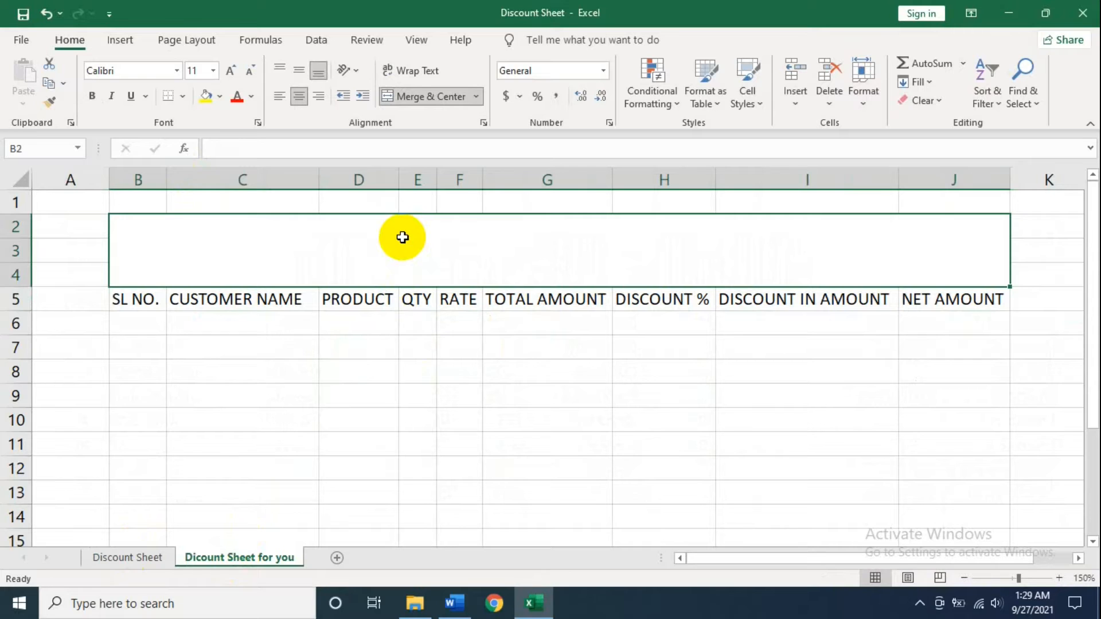
type("DISCOUNT sH")
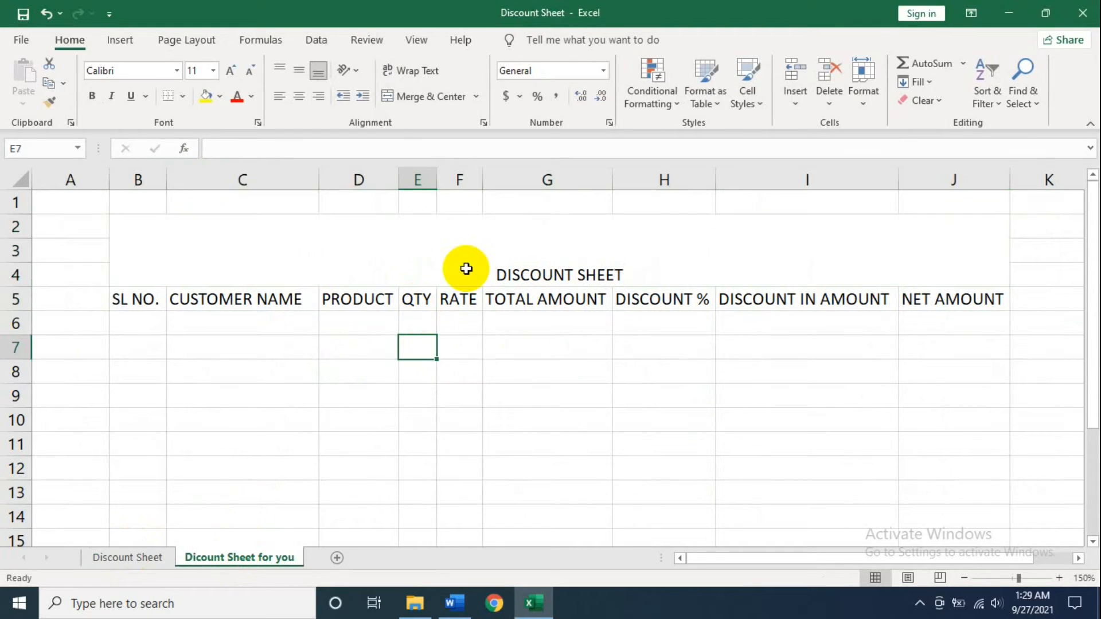
Step: Set the font size of the DISCOUNT SHEET title to 36
left_click(466, 269)
left_click(233, 75)
left_click(233, 75)
left_click(233, 76)
left_click(233, 76)
left_click(233, 76)
left_click(233, 76)
left_click(233, 76)
left_click(233, 75)
left_click(233, 76)
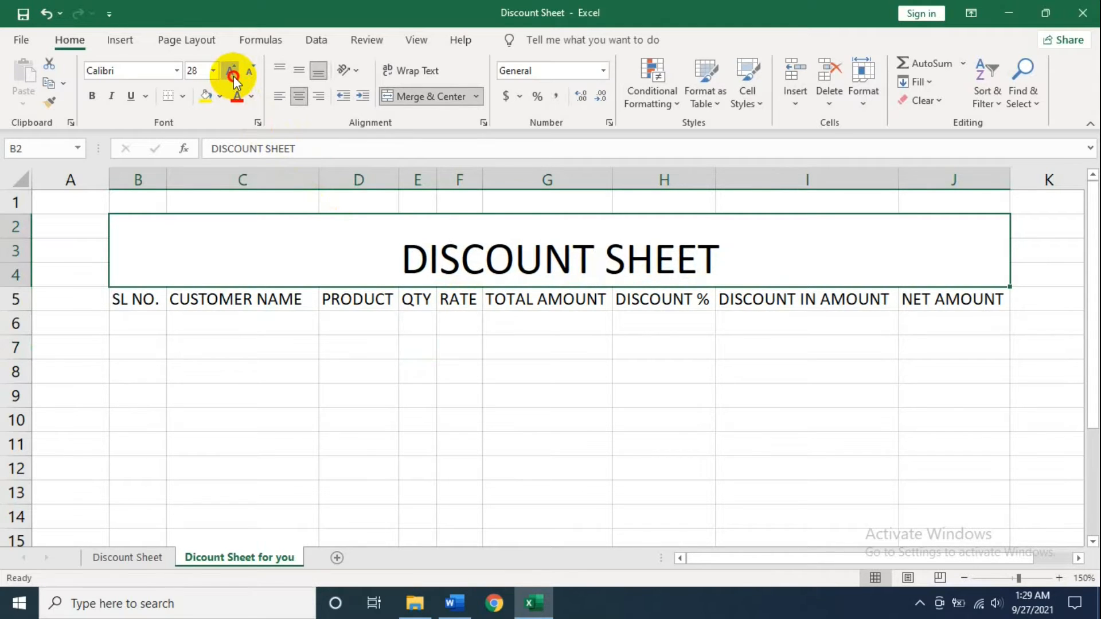
left_click(232, 76)
left_click(233, 75)
left_click(233, 75)
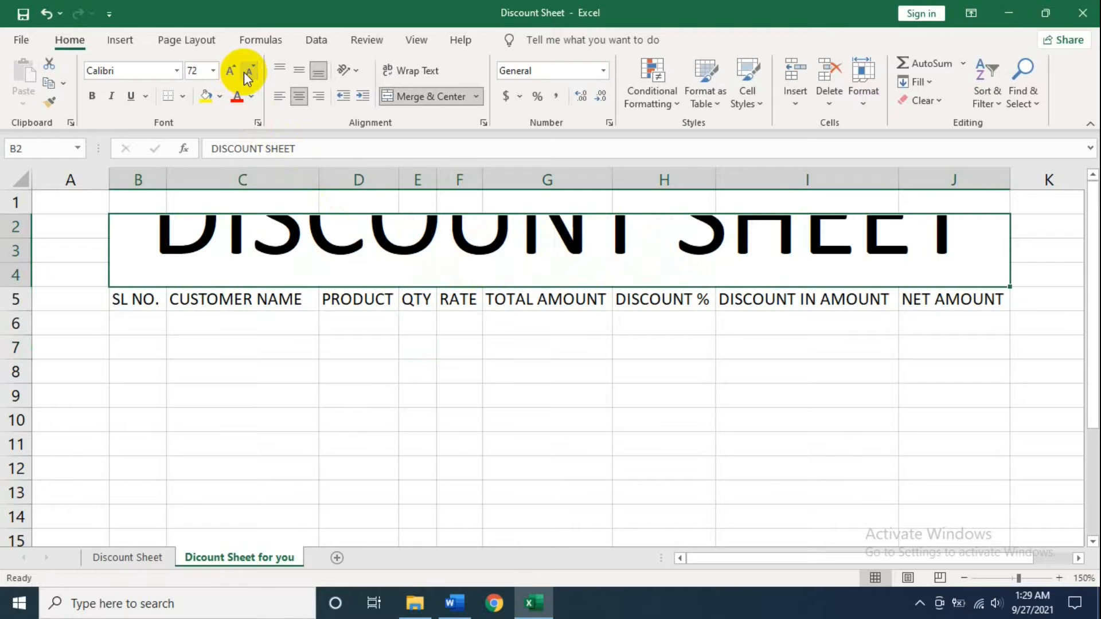
left_click(248, 73)
left_click(248, 73)
Step: Change the title's font to Times New Roman and fill its merged cell with the recent dark slate grey color
left_click(175, 71)
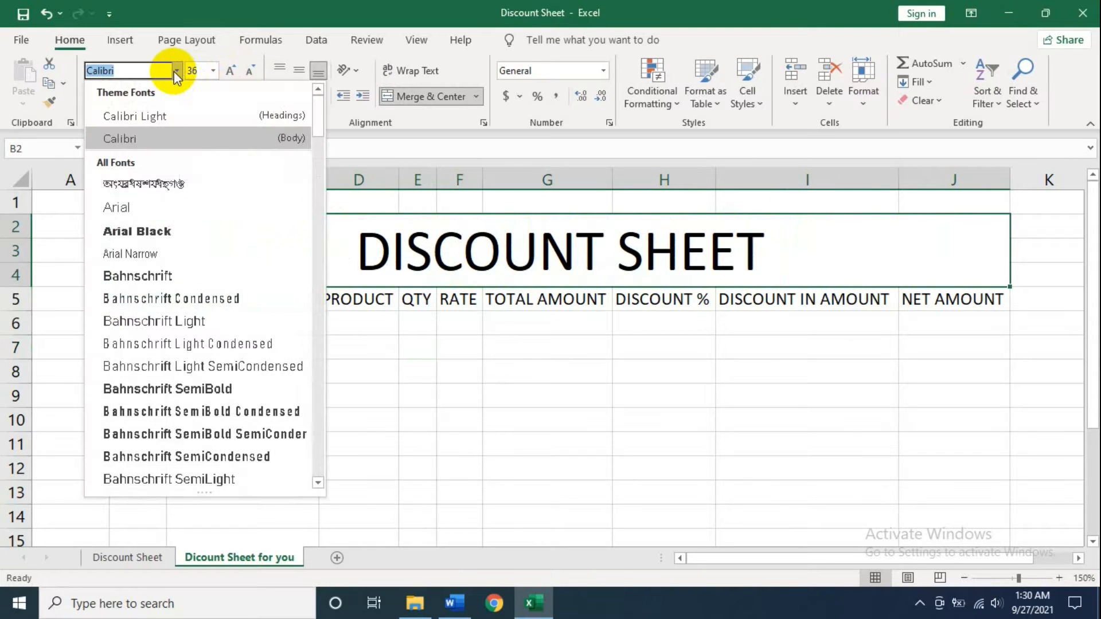
type("Times New Roman")
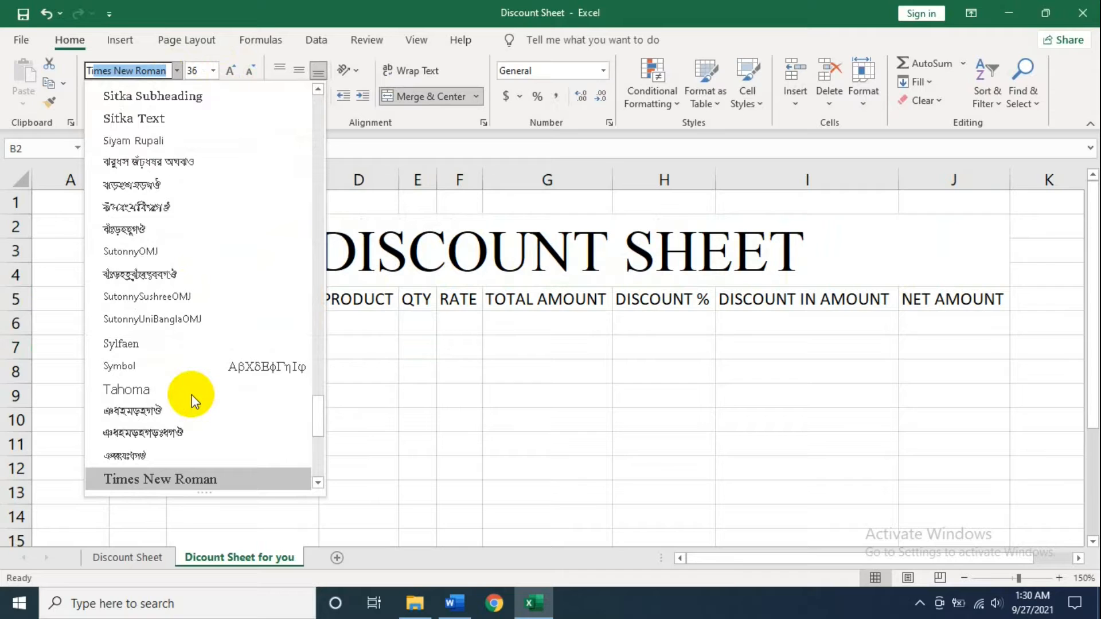
key("Return")
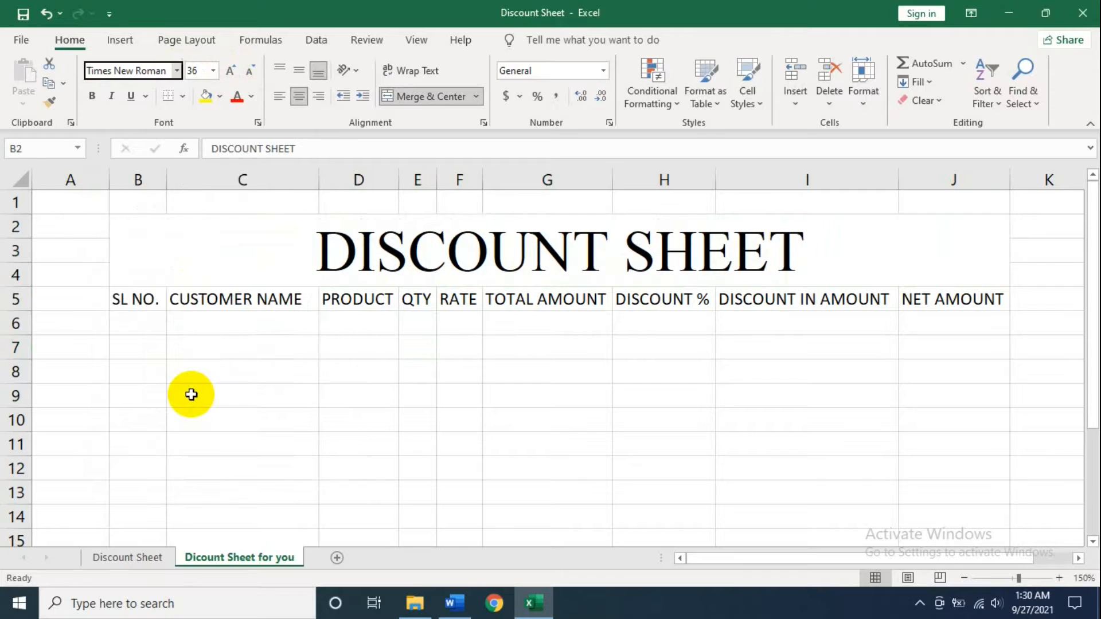
left_click(220, 97)
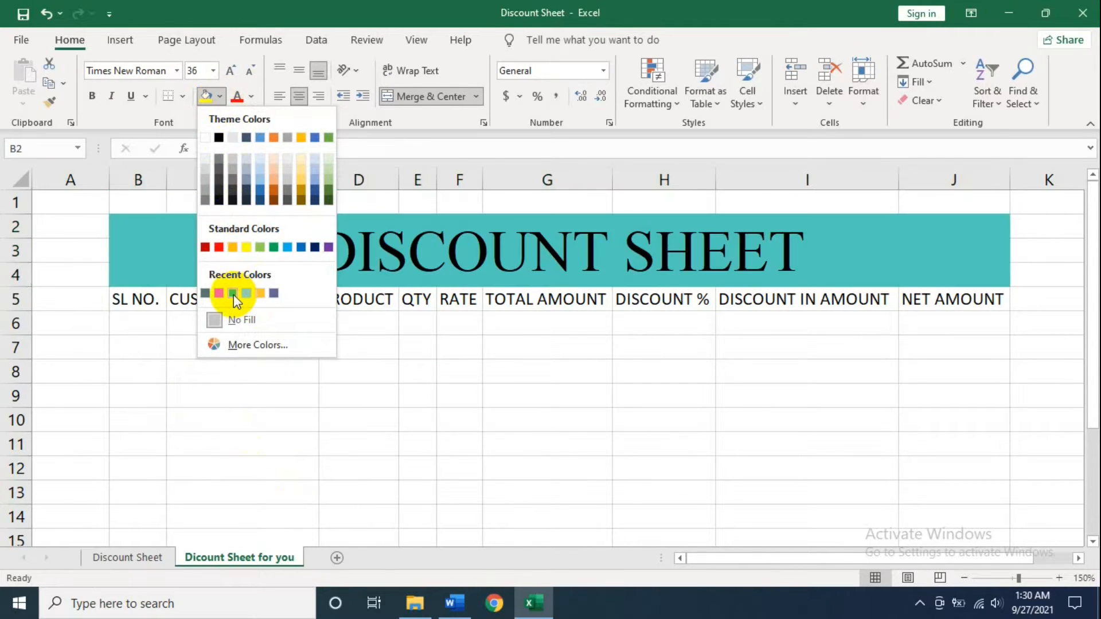
left_click(205, 294)
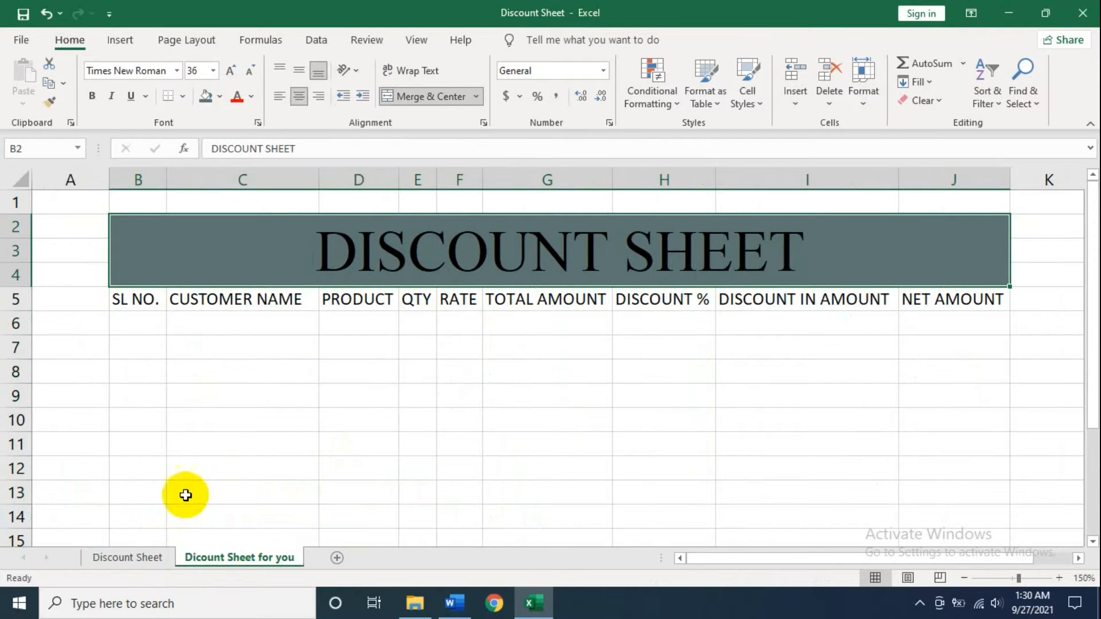
Step: Copy B6:F13 from Discount Sheet as values to B6 of "Dicount Sheet for you" and autofit all columns
left_click(125, 557)
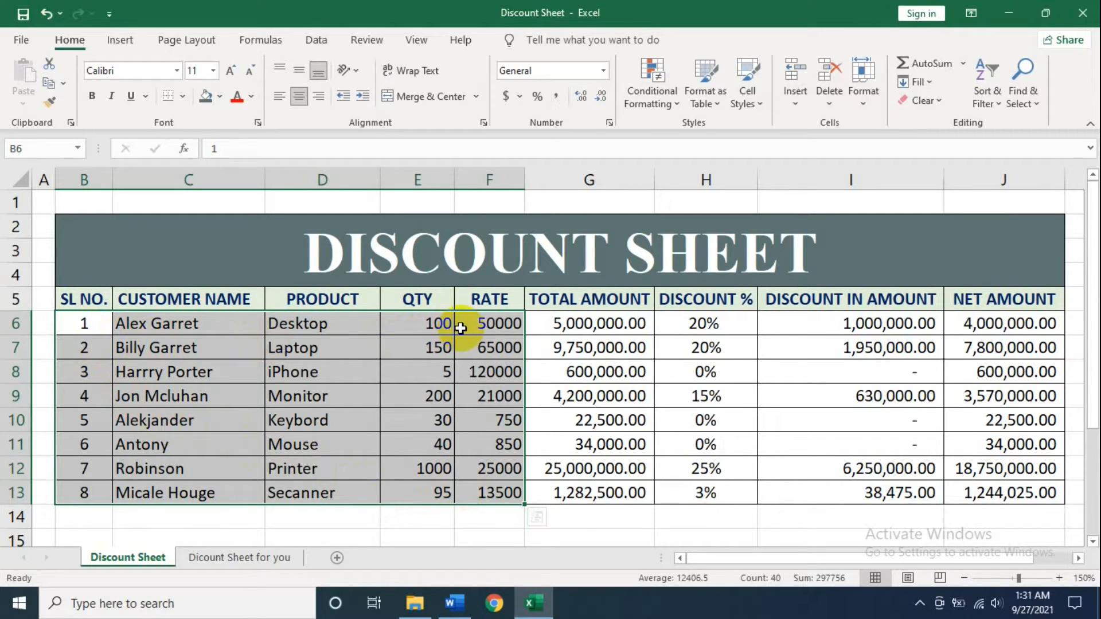
key("ctrl+c")
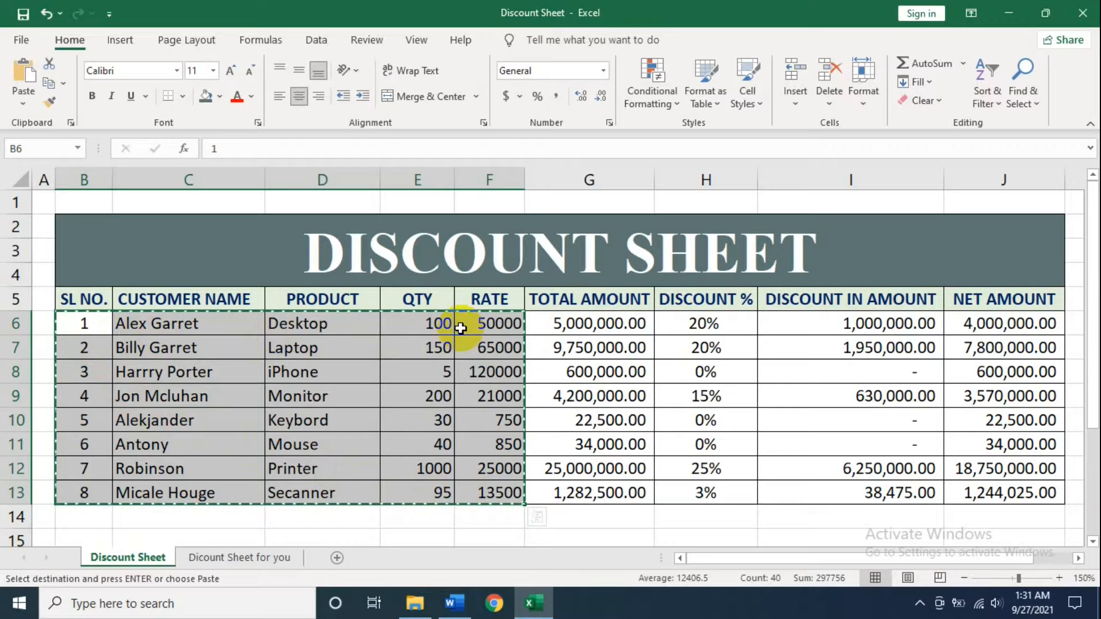
left_click(220, 556)
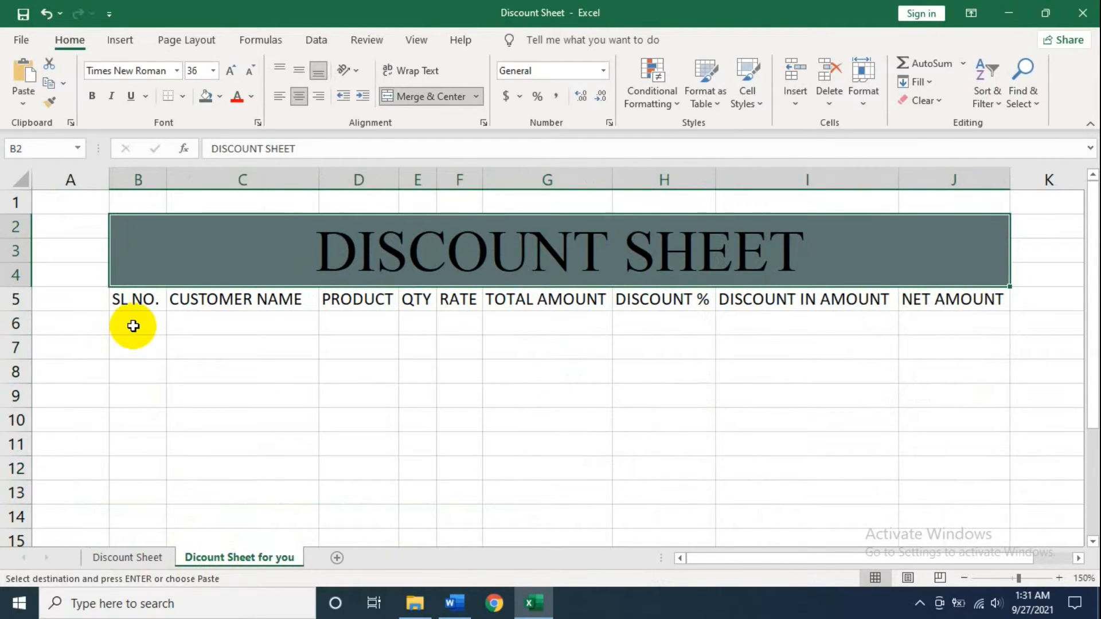
left_click(133, 329)
right_click(134, 326)
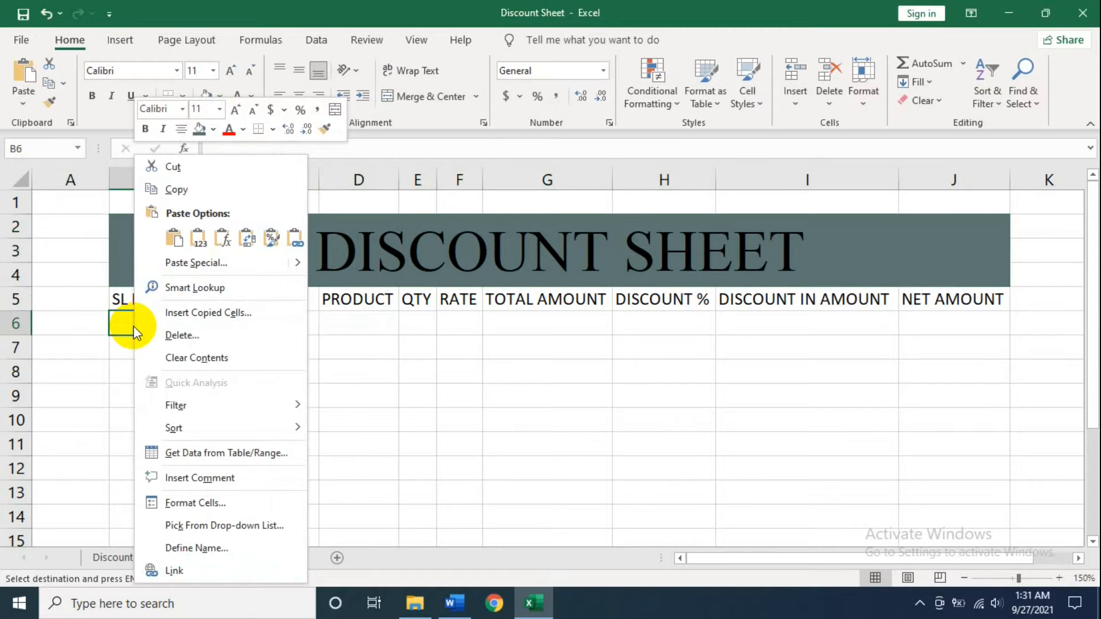
left_click(175, 239)
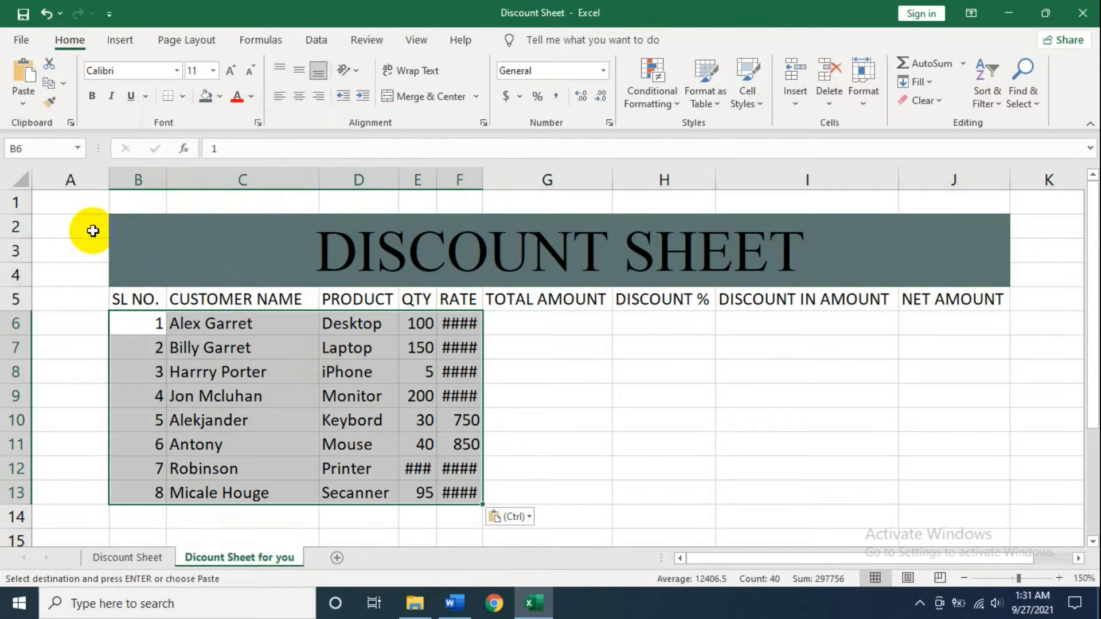
left_click(21, 180)
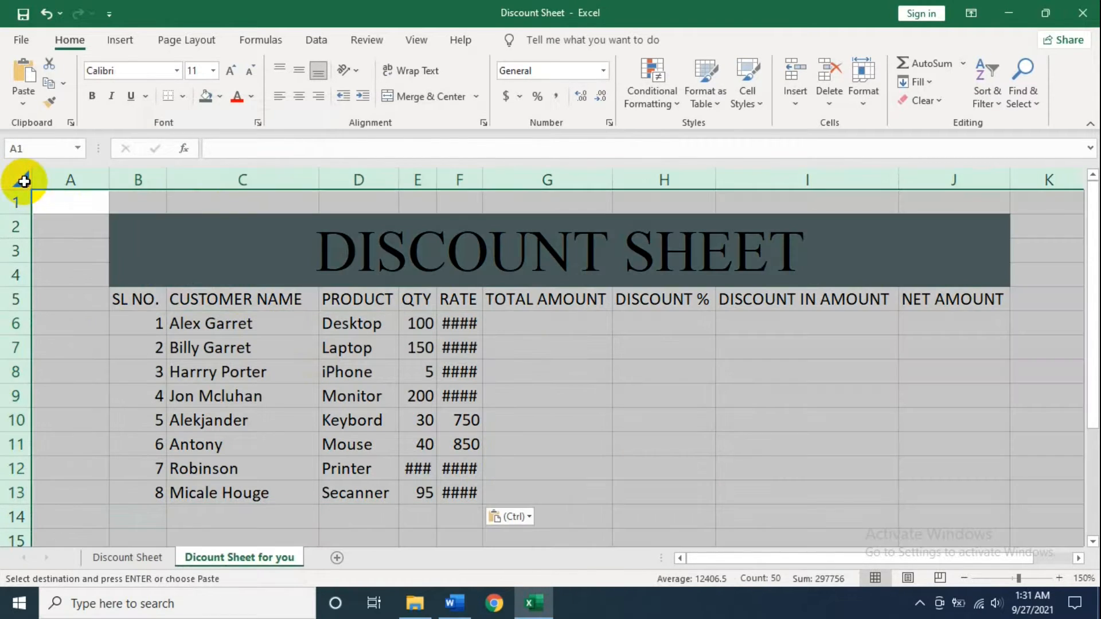
double_click(110, 181)
Step: Apply All Borders to the whole table B2:J13, including the title
left_click_drag(147, 239, 216, 491)
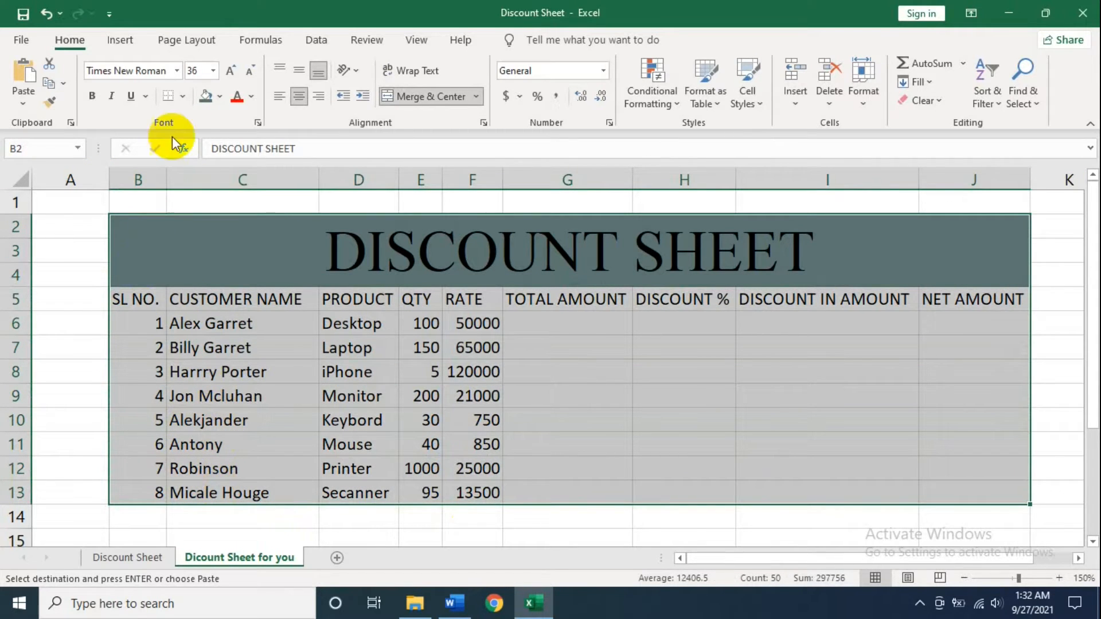
left_click(183, 98)
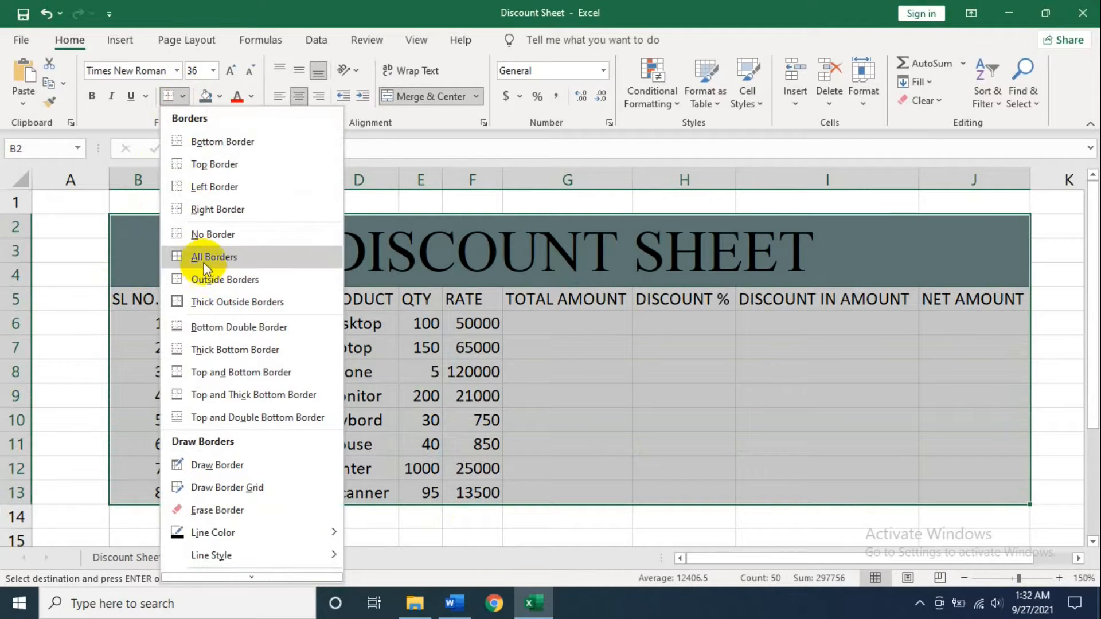
left_click(201, 257)
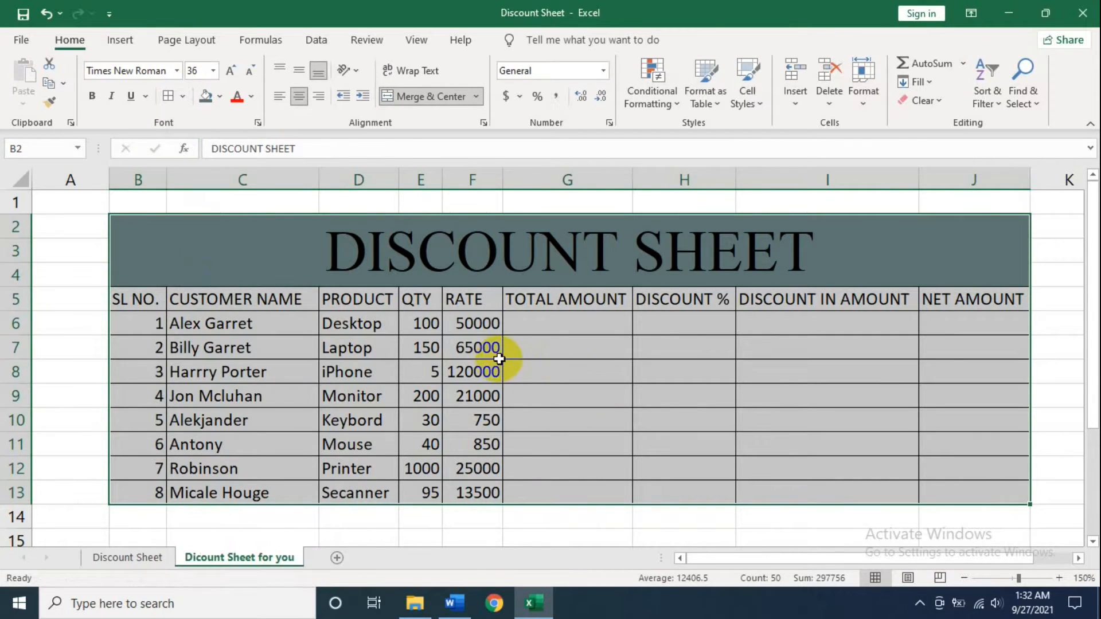
left_click(536, 380)
Step: Give the header row B5:J5 a light green fill and dark blue font color
left_click_drag(132, 298, 1001, 297)
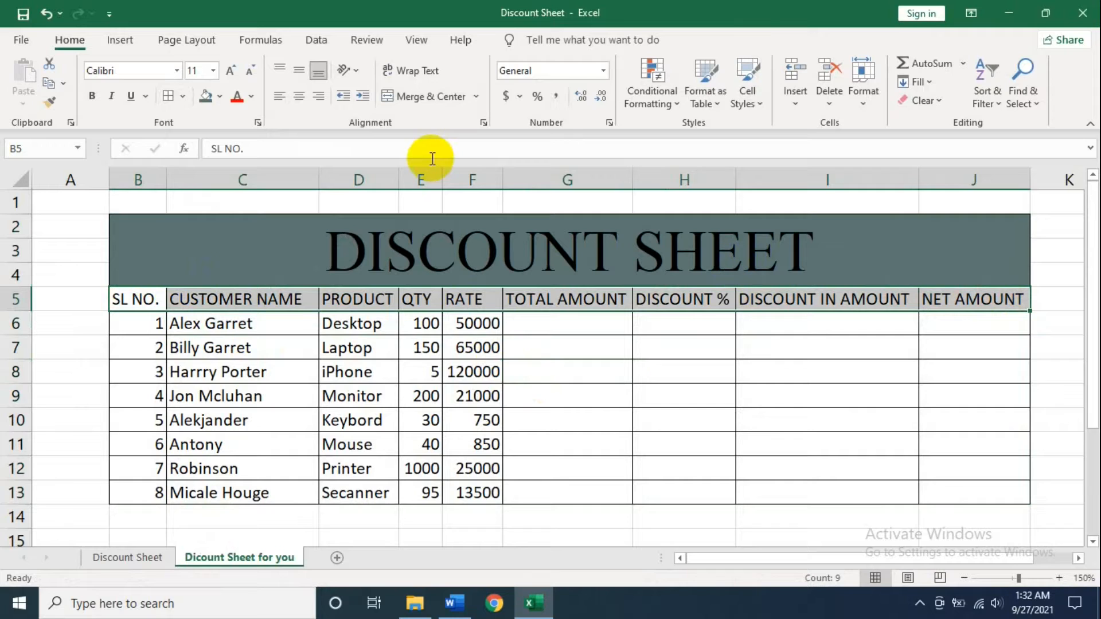
left_click(220, 97)
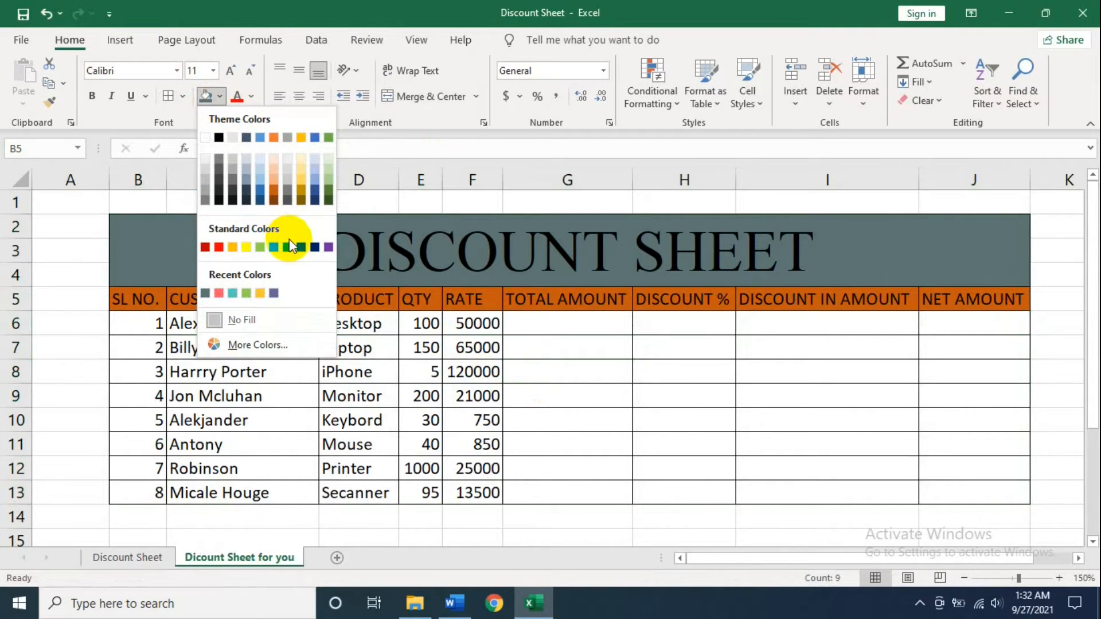
left_click(323, 159)
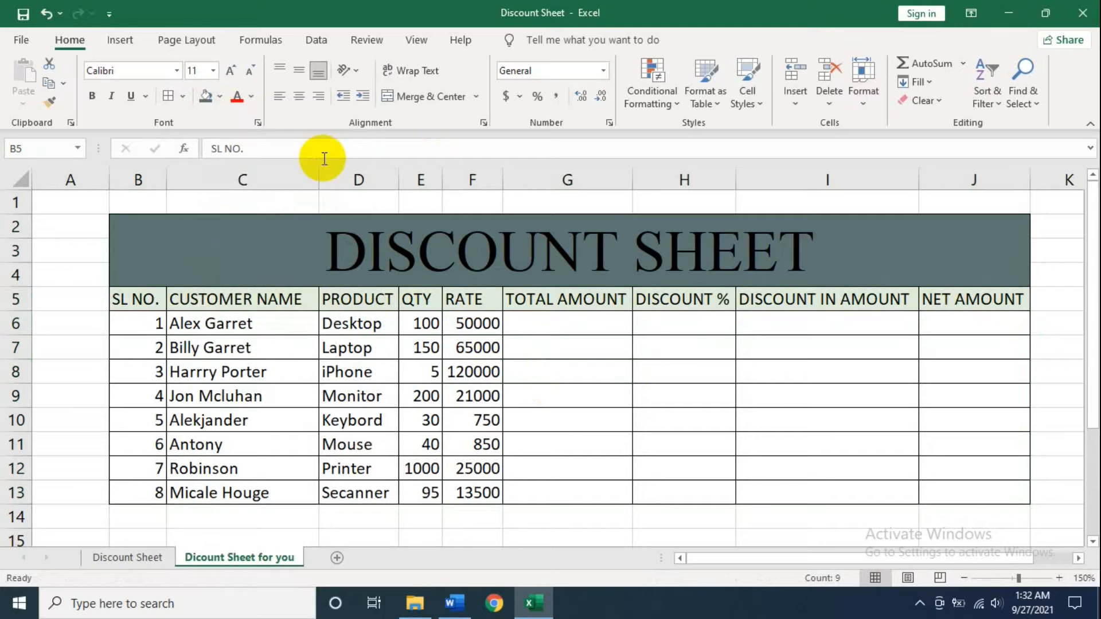
left_click(251, 96)
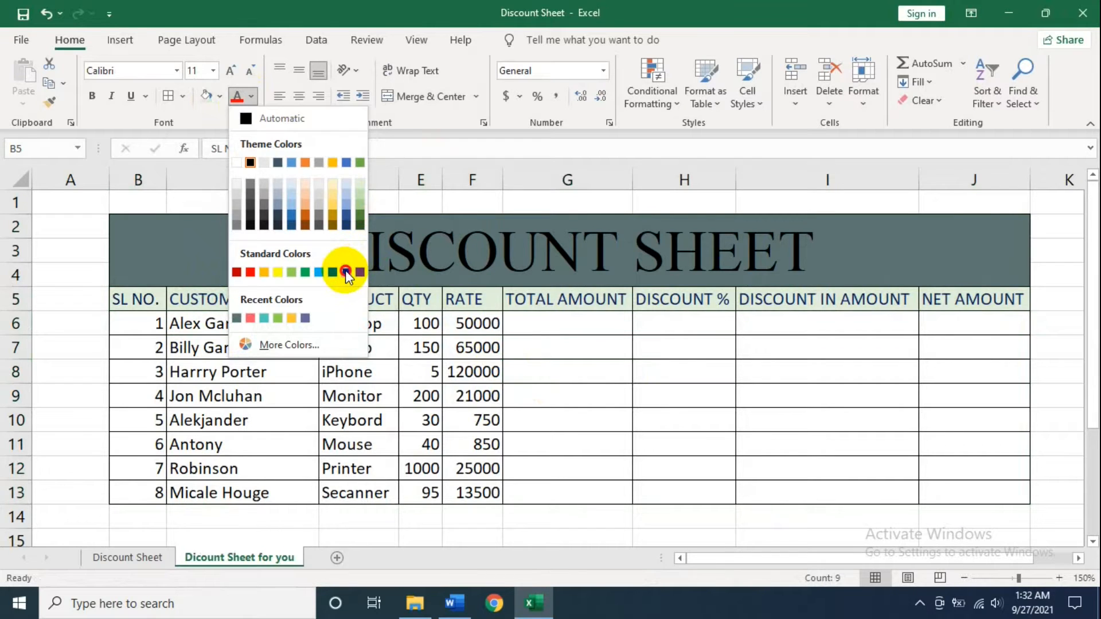
left_click(347, 273)
left_click(421, 299)
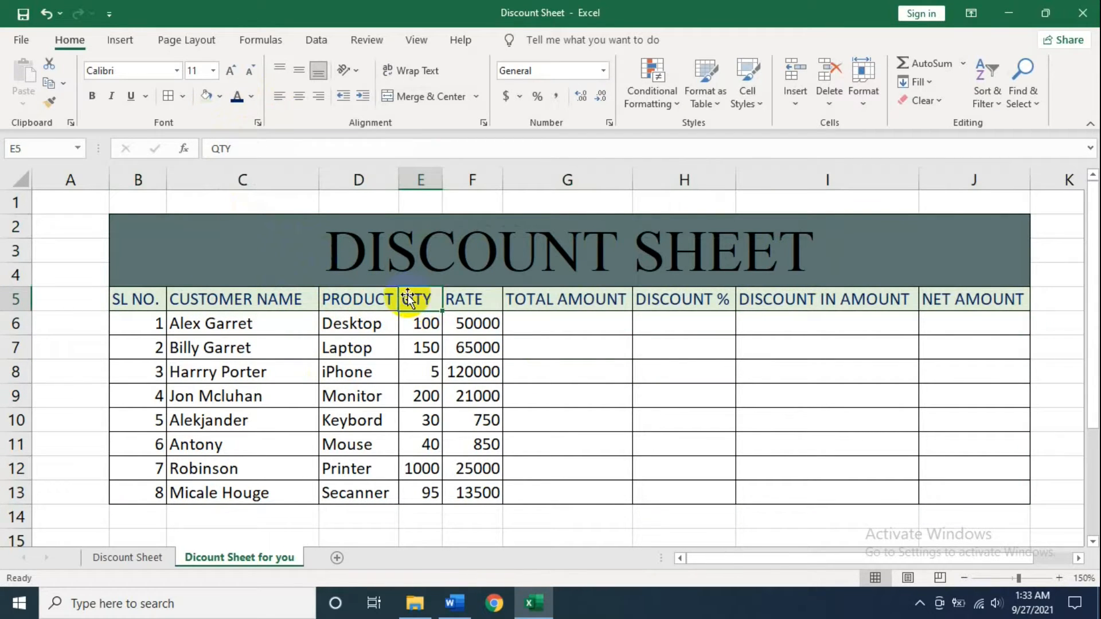
Step: Make the DISCOUNT SHEET title white and bold
left_click(355, 251)
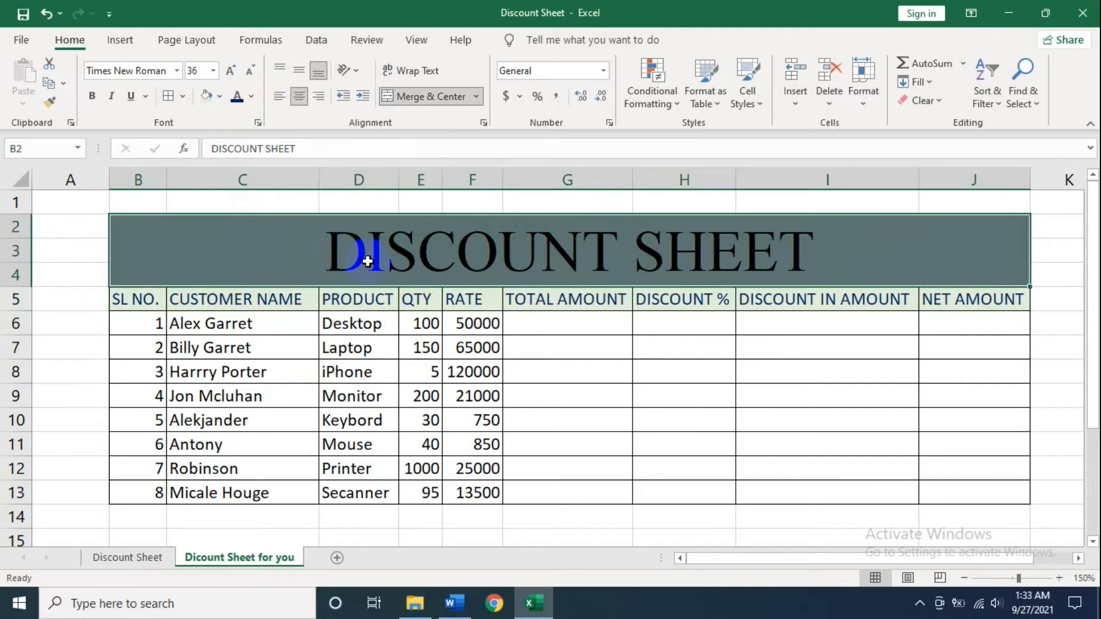
left_click(251, 96)
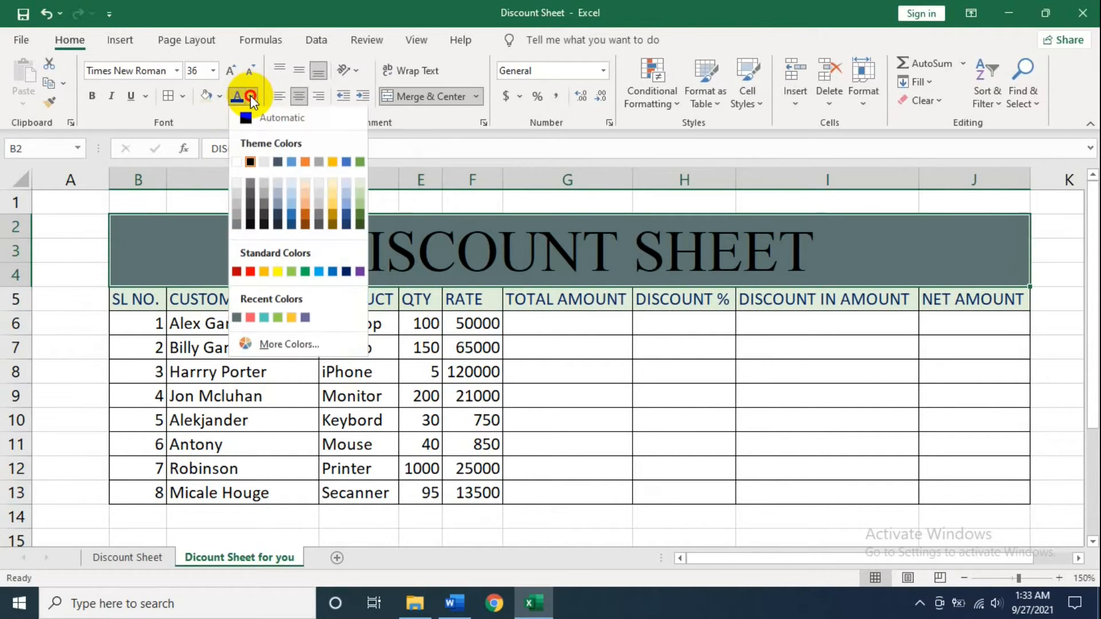
left_click(237, 163)
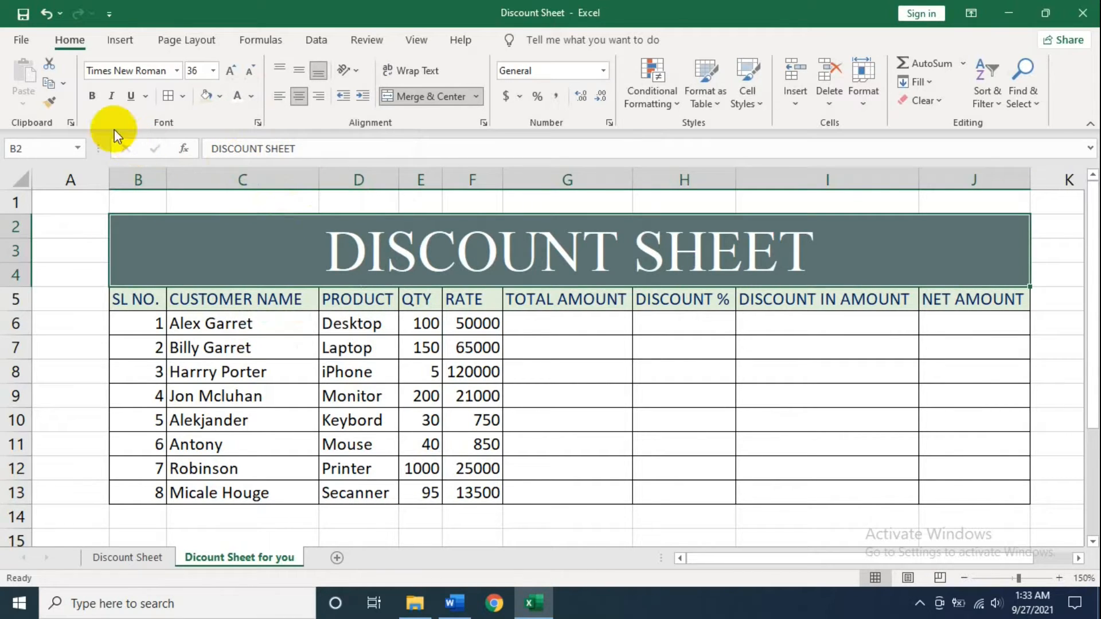
left_click(93, 96)
Step: Center the serial numbers in B6:B13
left_click_drag(123, 318, 130, 492)
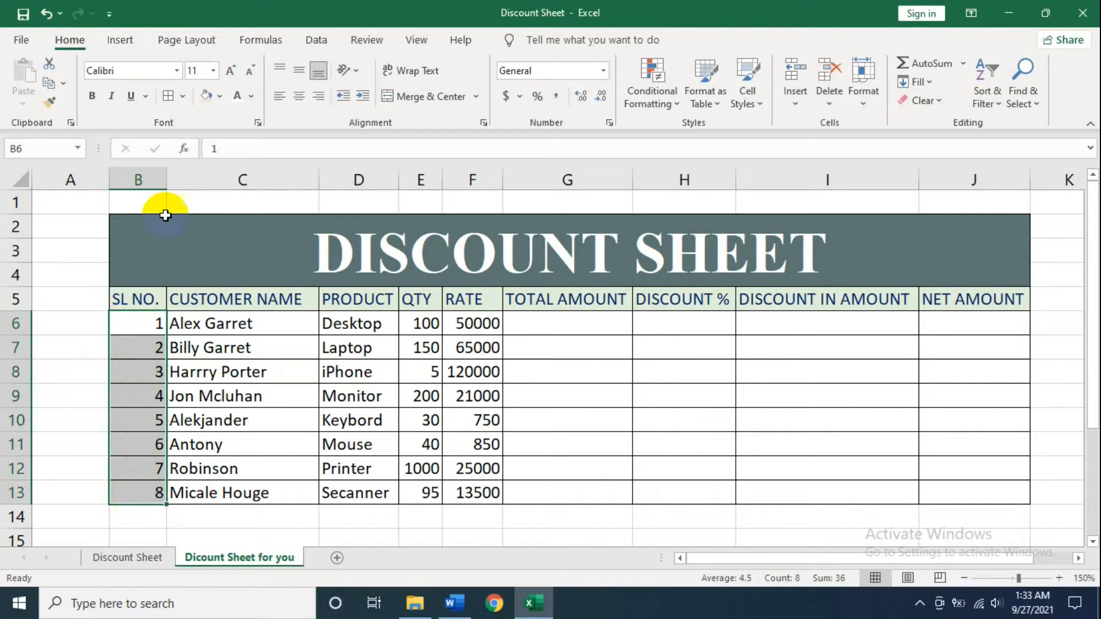
left_click(297, 98)
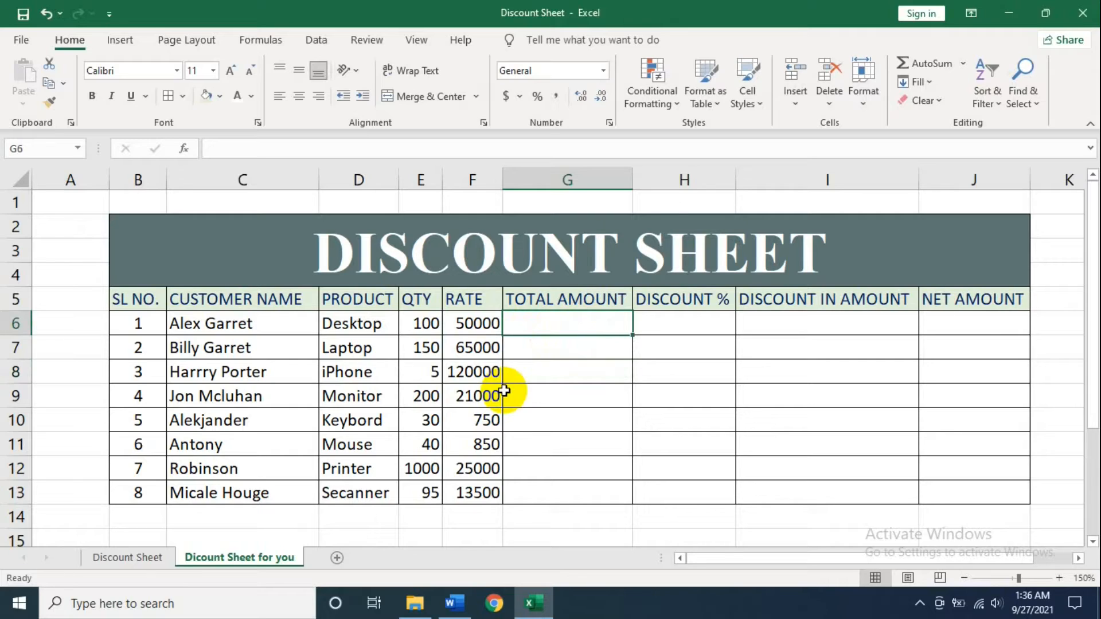
Step: Enter the formula =F6*E6 in G6 to calculate the first row's total amount
type("=")
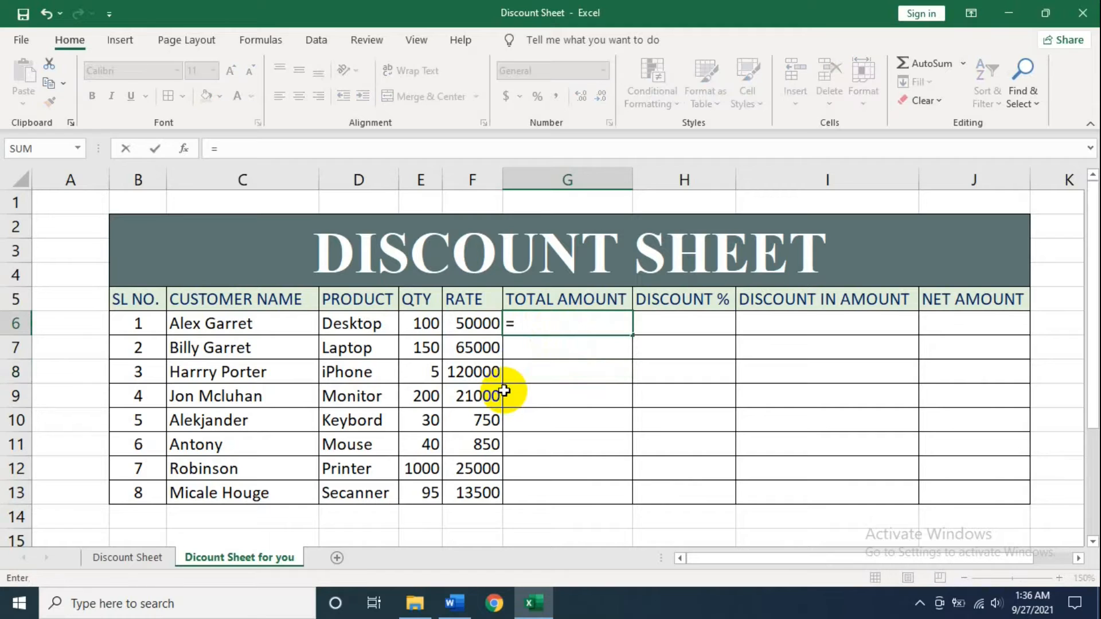
left_click(473, 324)
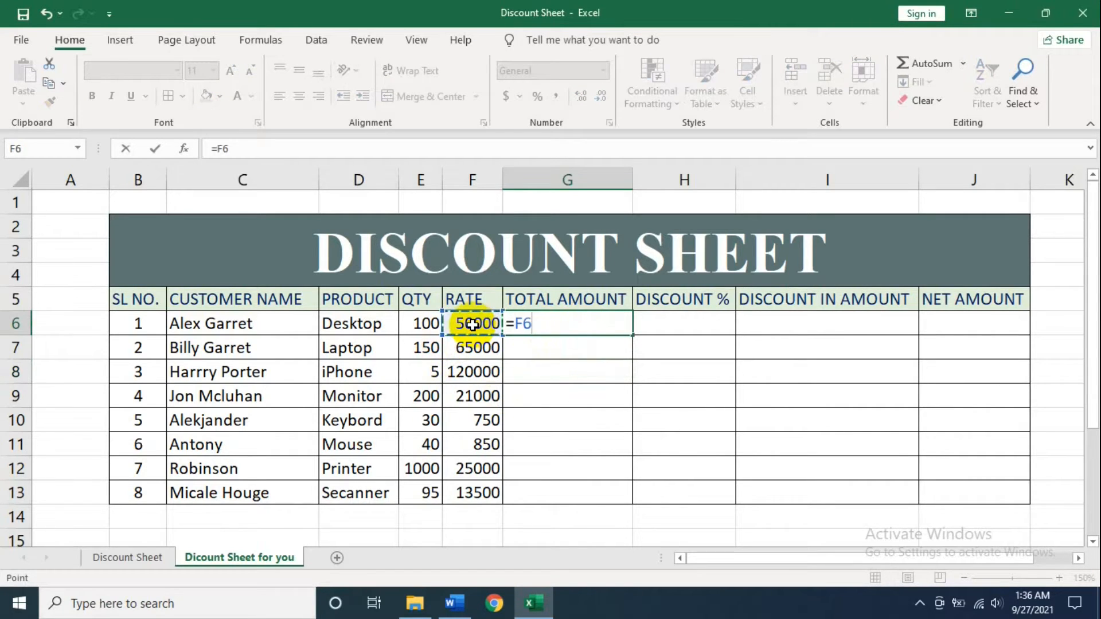
type("*")
left_click(419, 325)
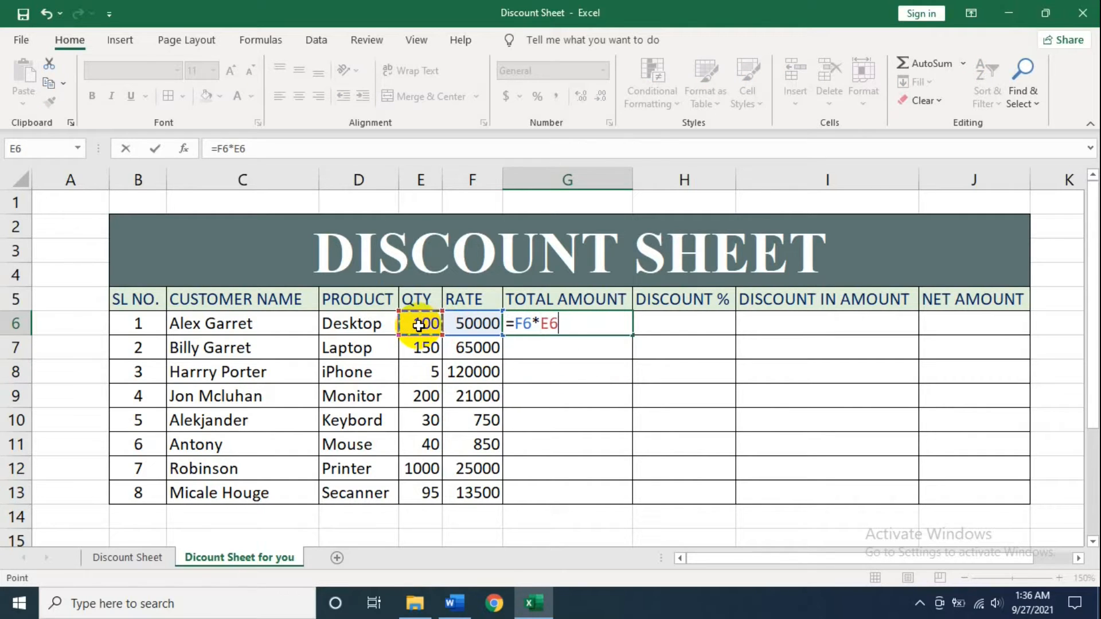
key("Return")
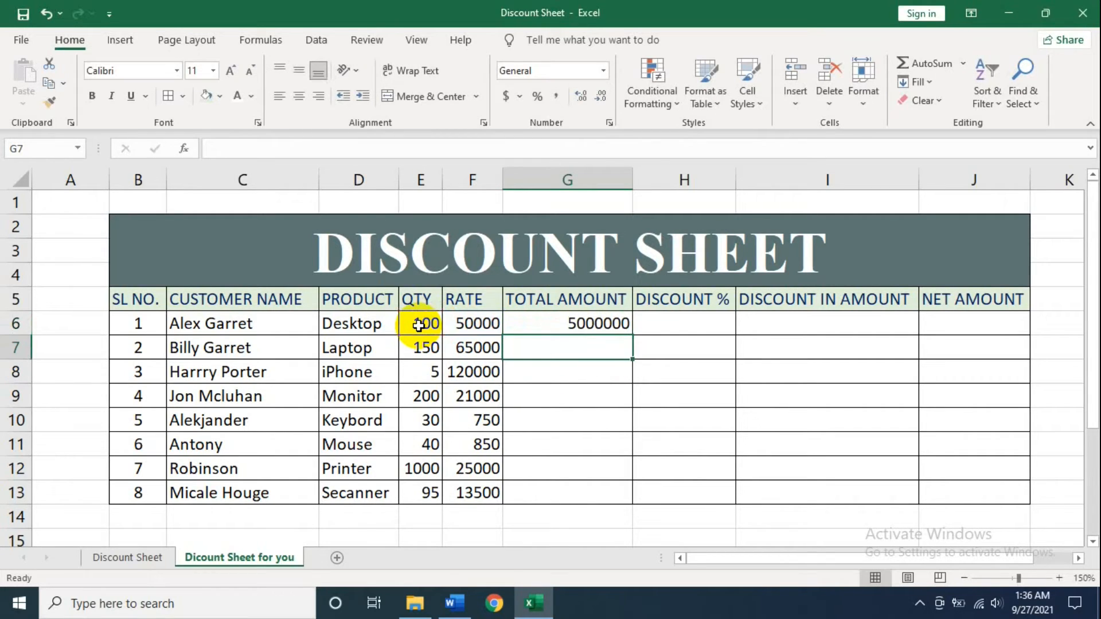
Step: Fill the total amount formula from G6 down through G13
double_click(516, 324)
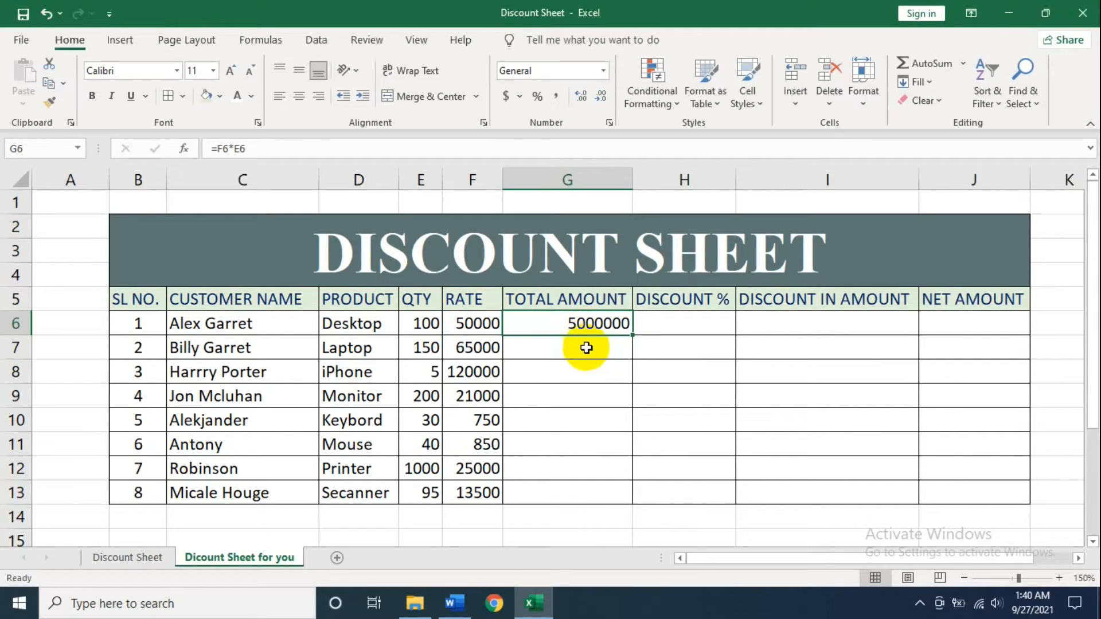
left_click_drag(580, 347, 590, 489)
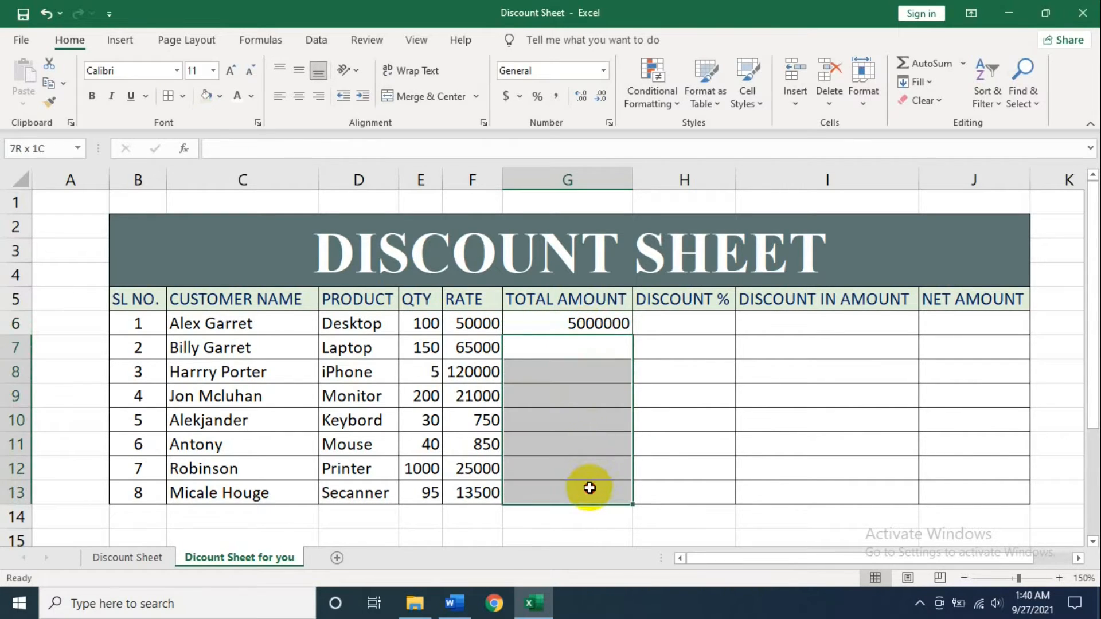
left_click(610, 324)
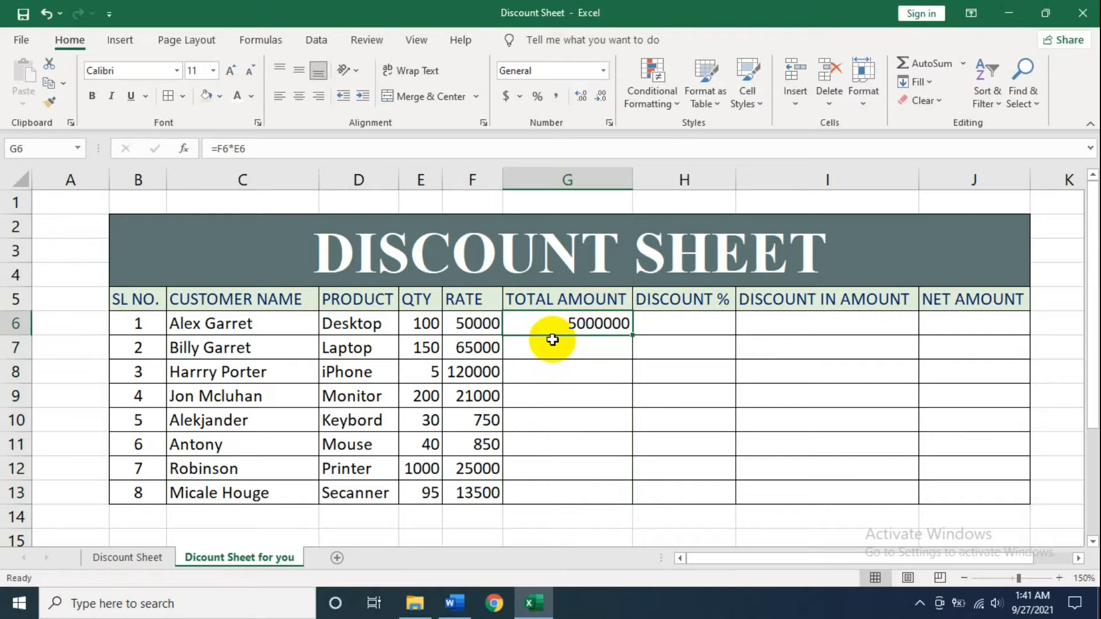
double_click(633, 335)
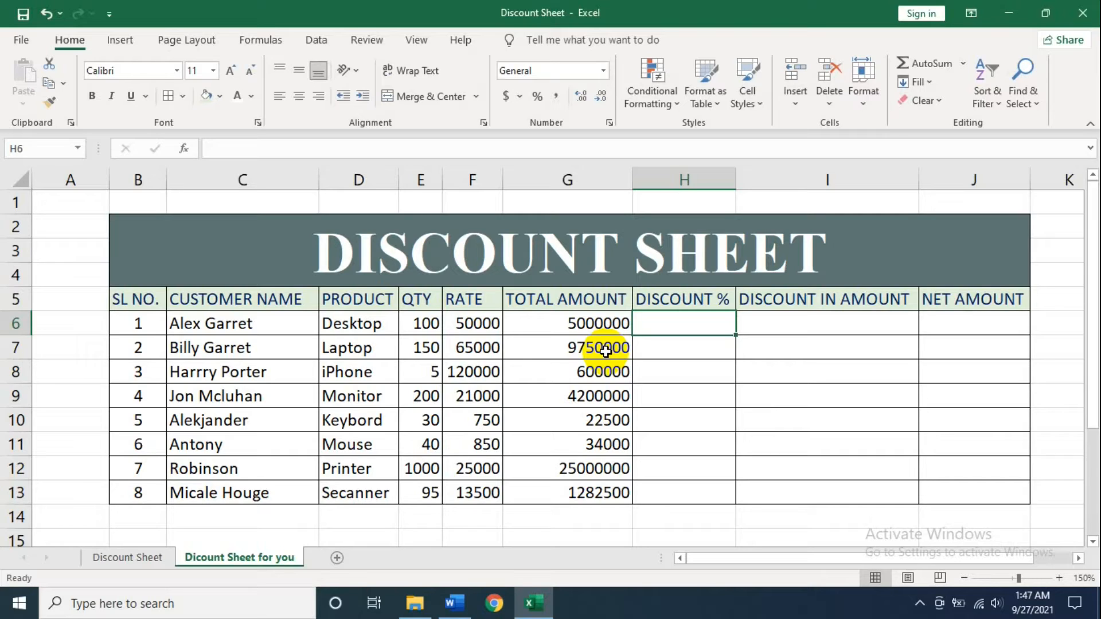
Step: Enter the formula =IF(G6 >= 10000000, "25%", "0%") in H6 for the discount percentage
type("=if")
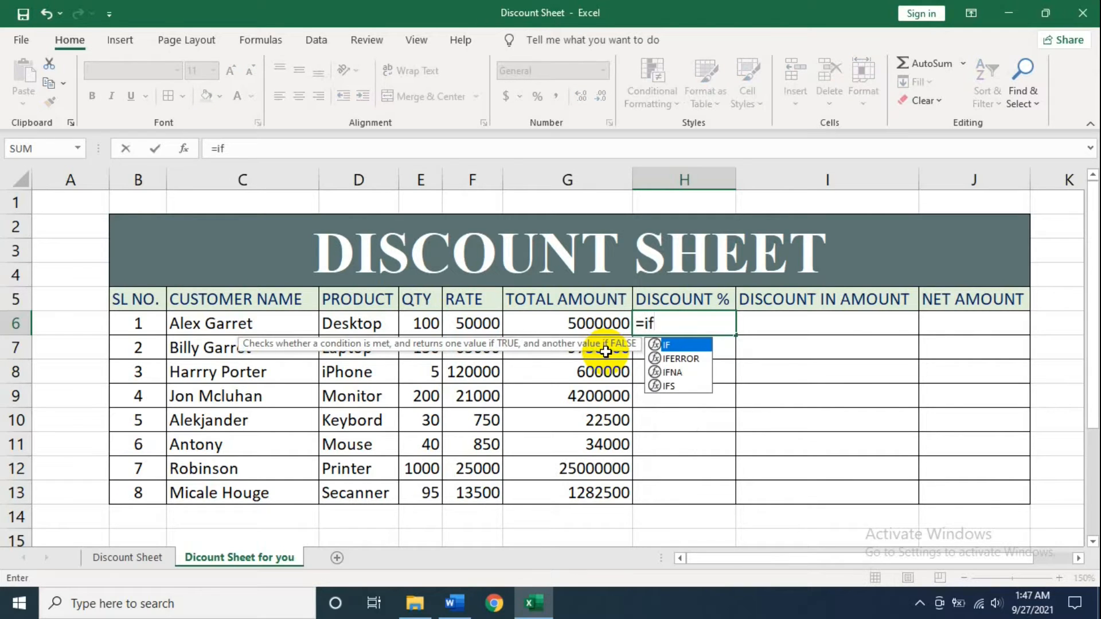
key("Tab")
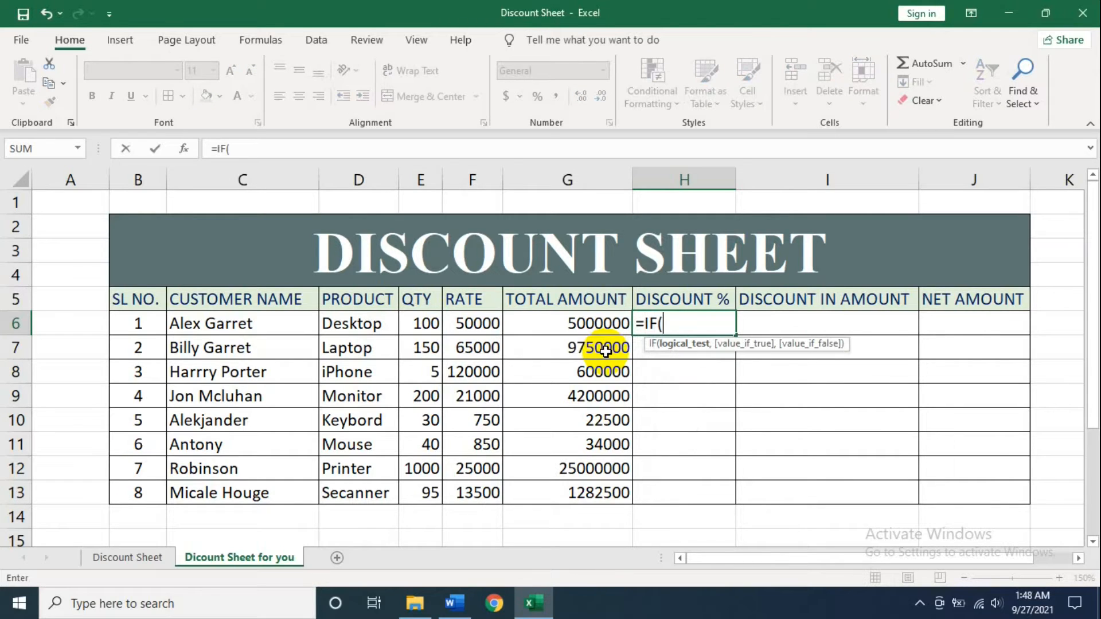
left_click(575, 323)
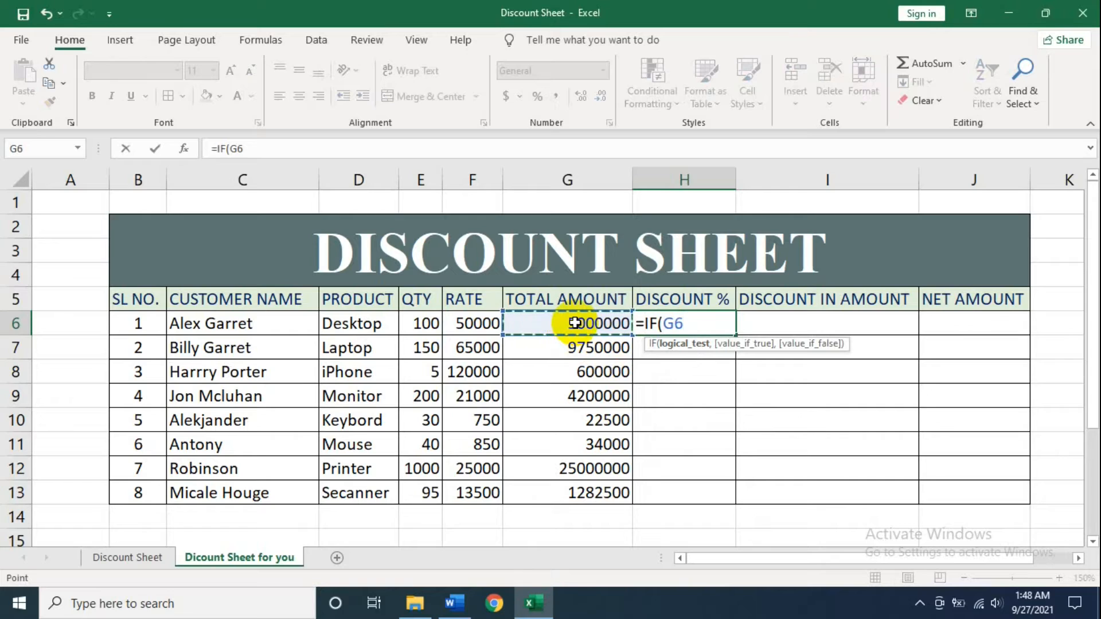
type(">= 1")
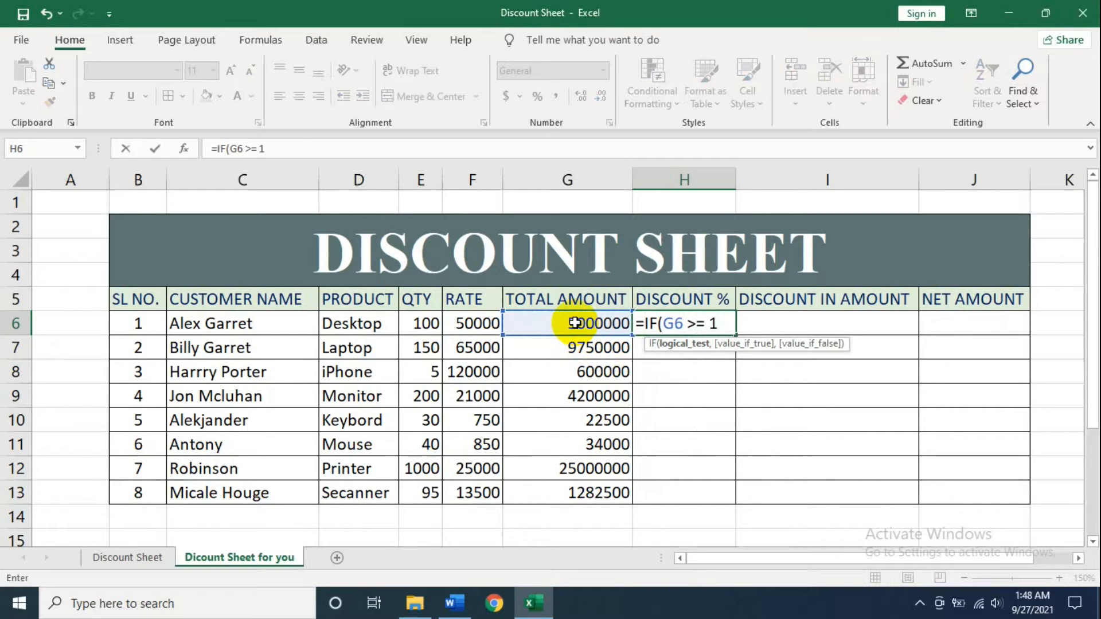
type("0000000,")
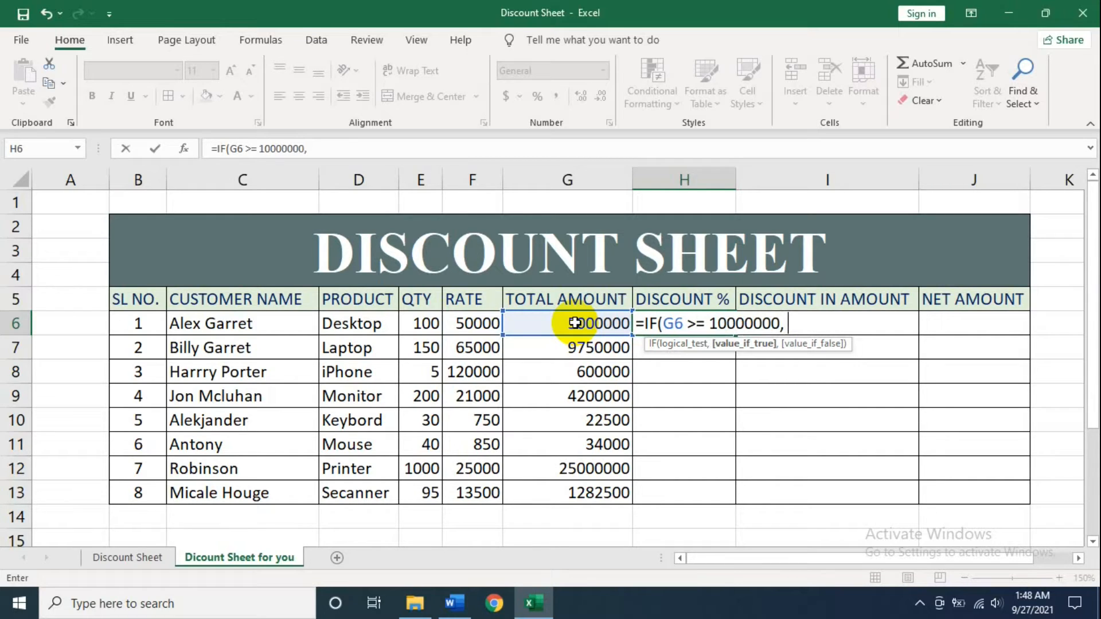
type("\"25%\"")
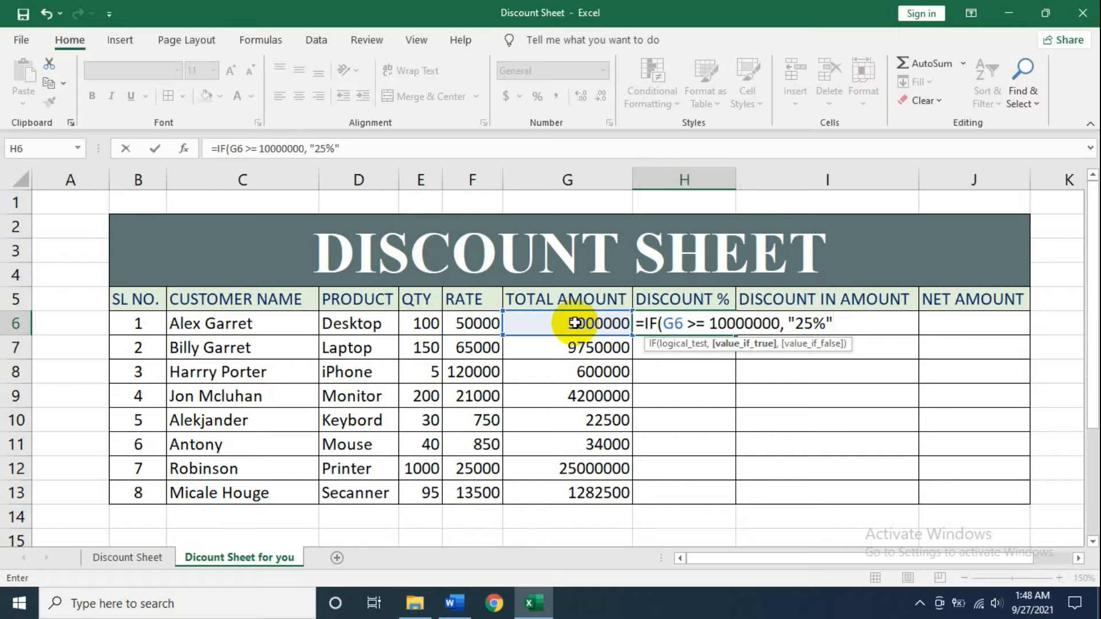
type(", \"0%")
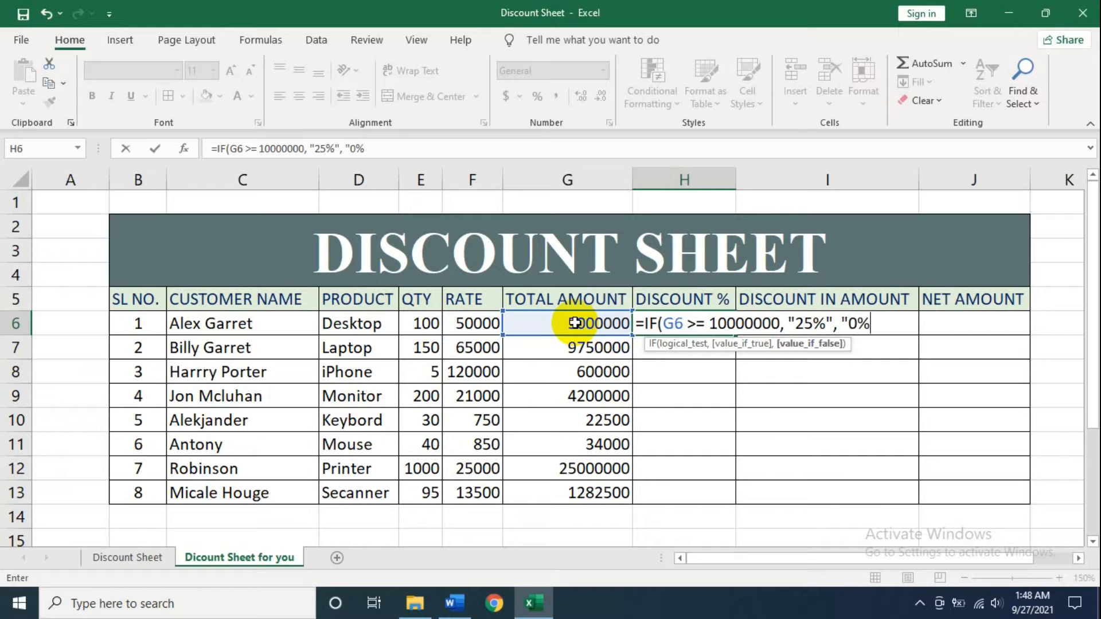
type("\"")
key("Return")
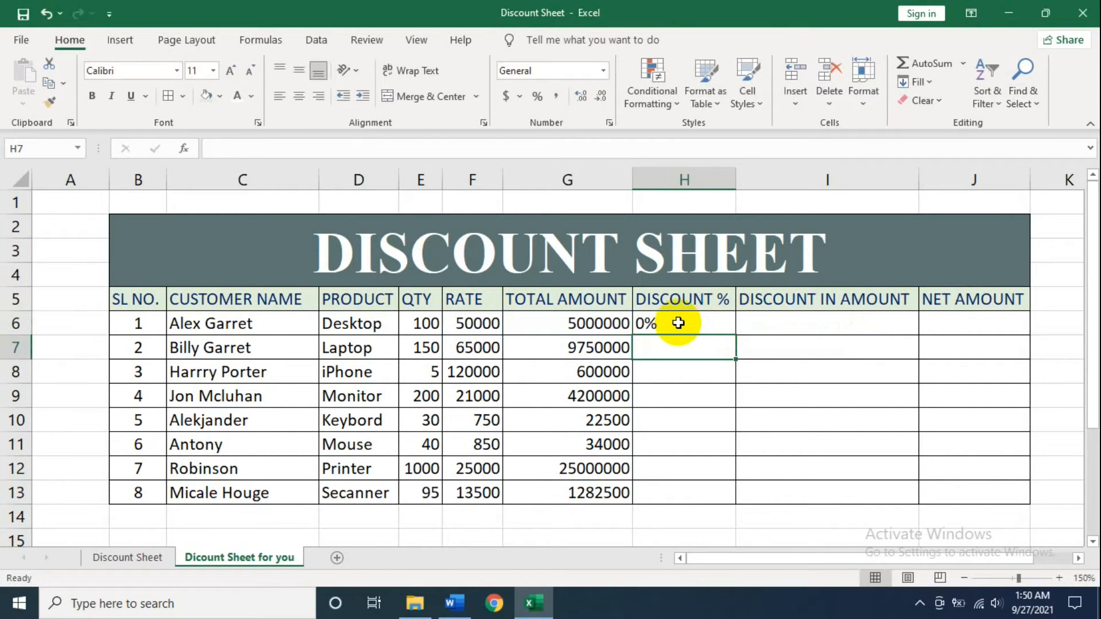
Step: Edit the formula in H6 to remove the "0%" value-if-false argument
double_click(679, 323)
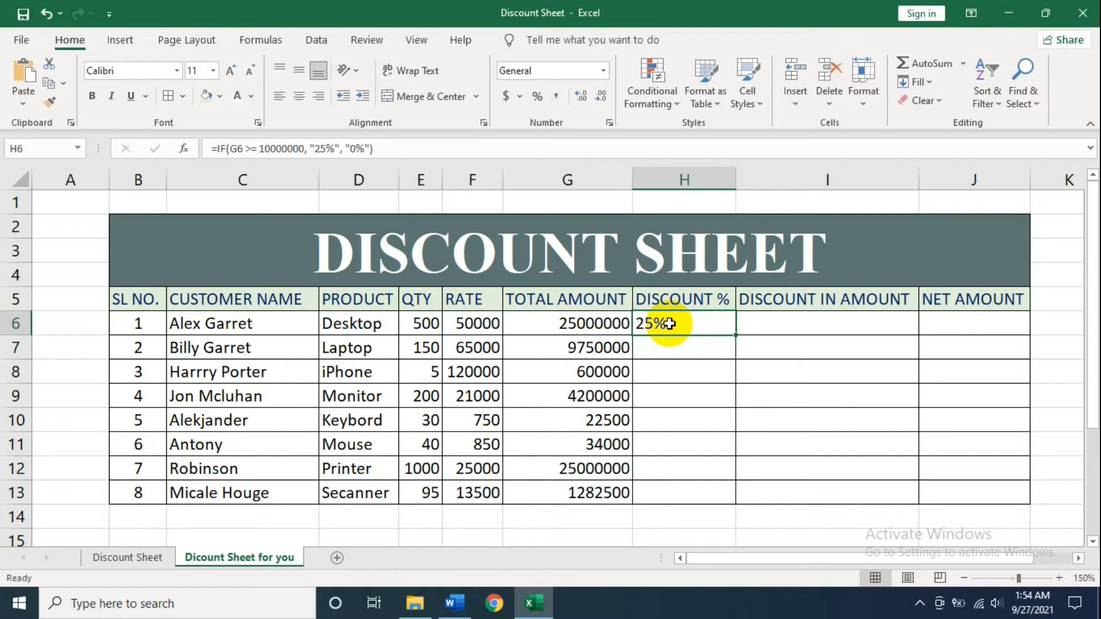
double_click(669, 323)
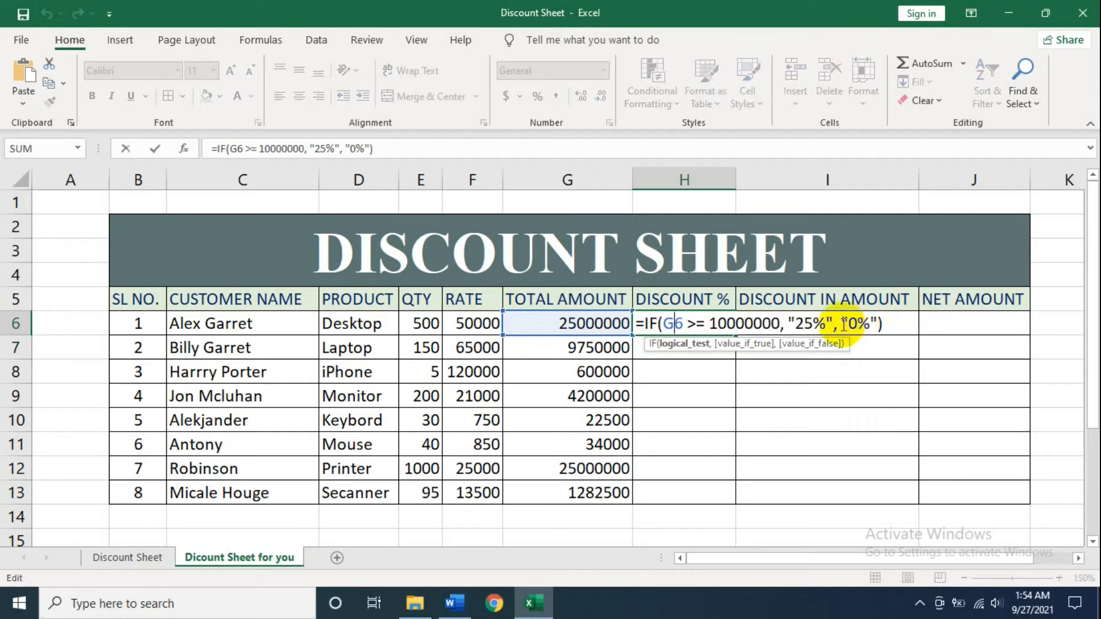
left_click(877, 323)
key("BackSpace")
key("BackSpace")
key("BackSpace")
key("BackSpace")
key("BackSpace")
key("BackSpace")
Step: Copy the expression IF(G6 >= 10000000, "25%") and nest it as the value-if-false argument of the H6 formula
left_click_drag(876, 323, 642, 320)
key("ctrl+c")
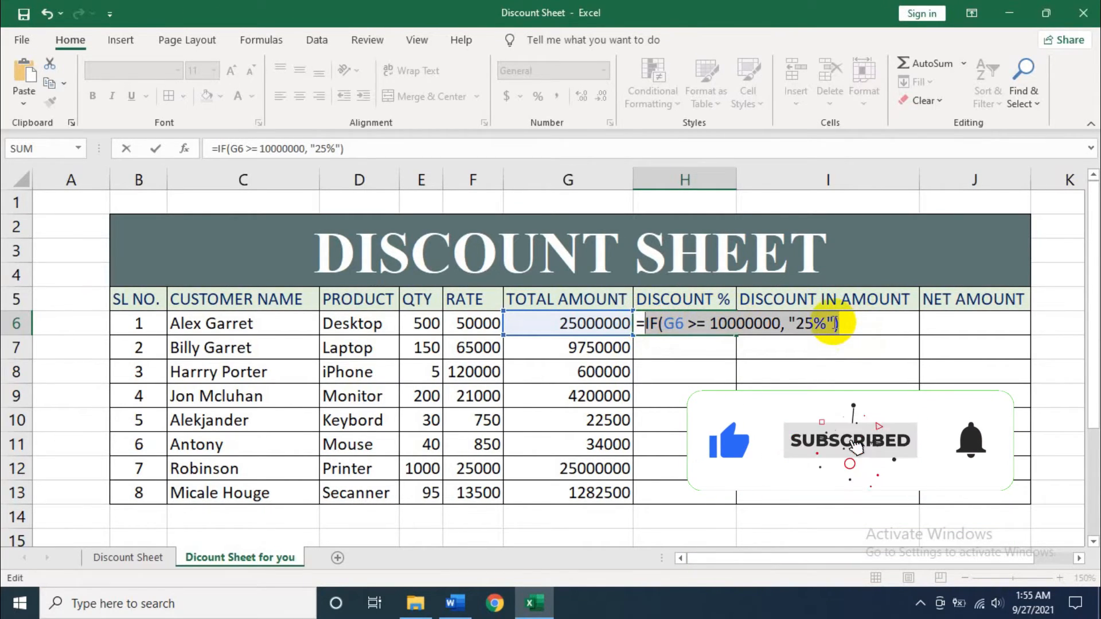
left_click(835, 323)
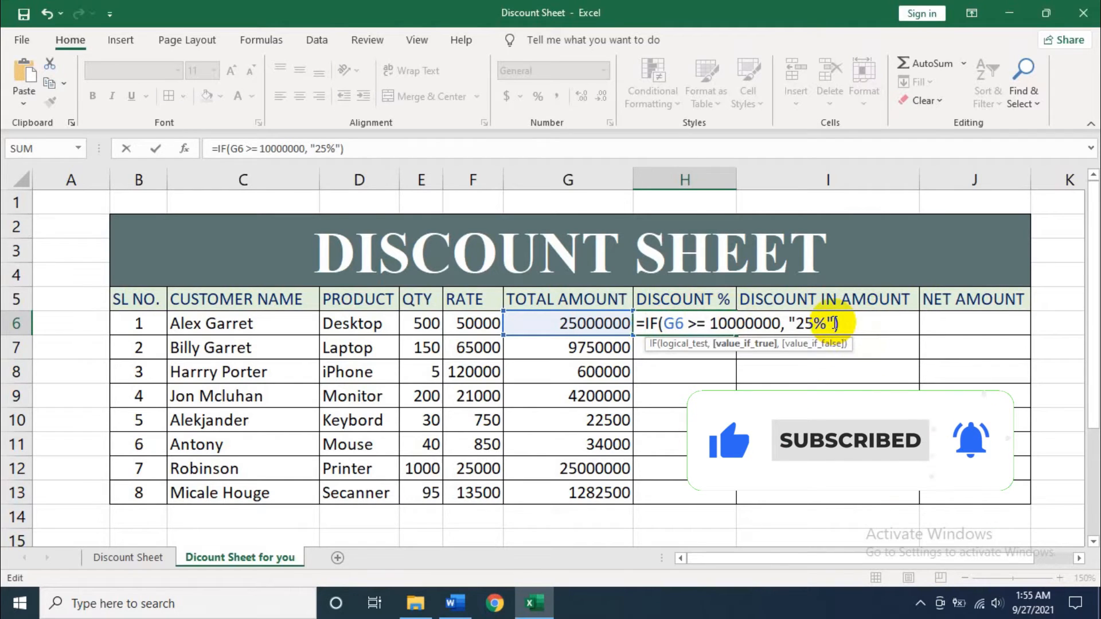
type(",")
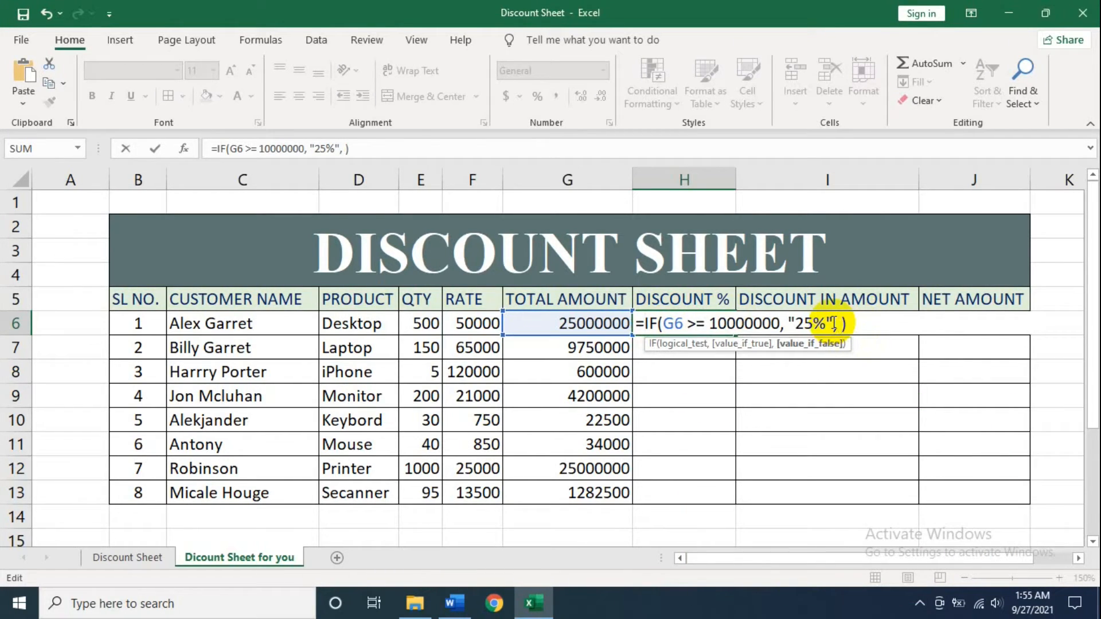
key("ctrl+v")
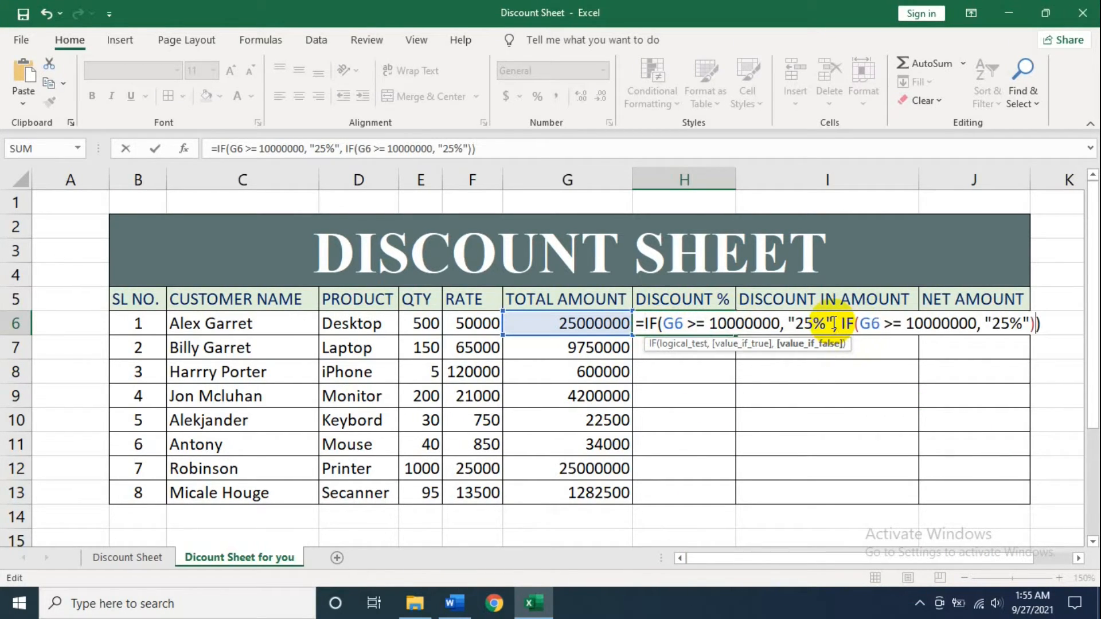
Step: Change the nested IF in the H6 formula to test G6 >= 5000000 and return "20%"
left_click(923, 325)
key("BackSpace")
key("BackSpace")
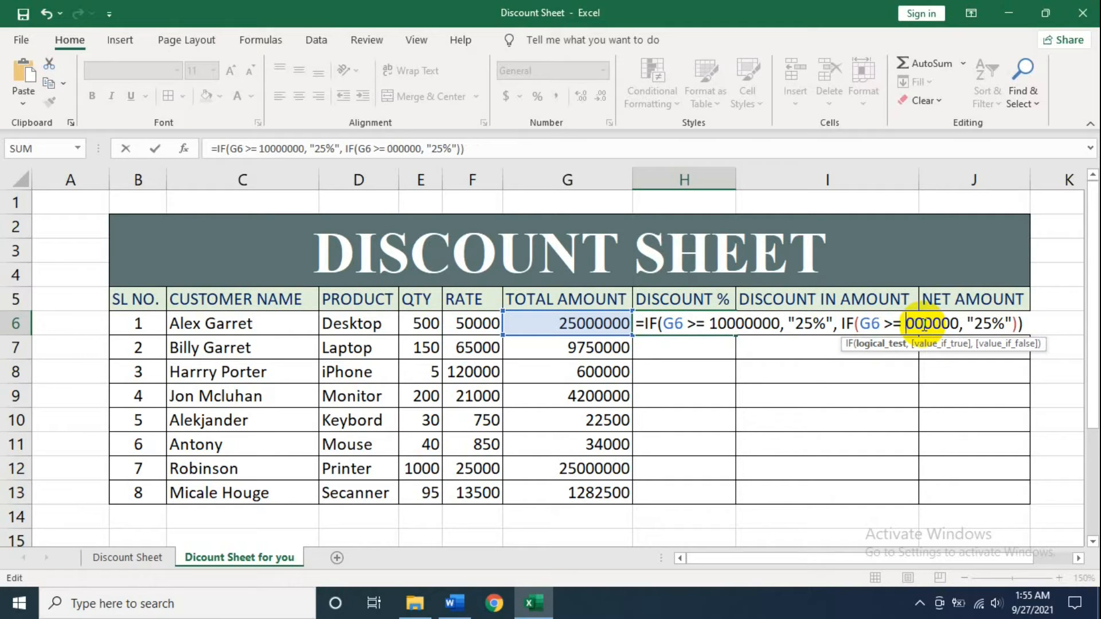
type("5")
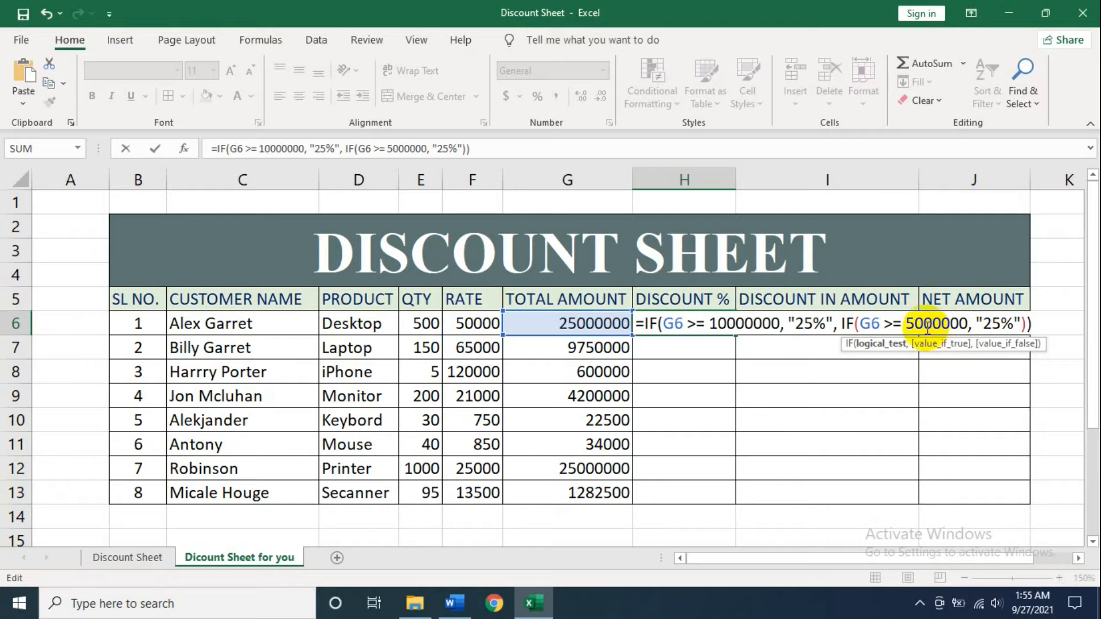
left_click(1001, 324)
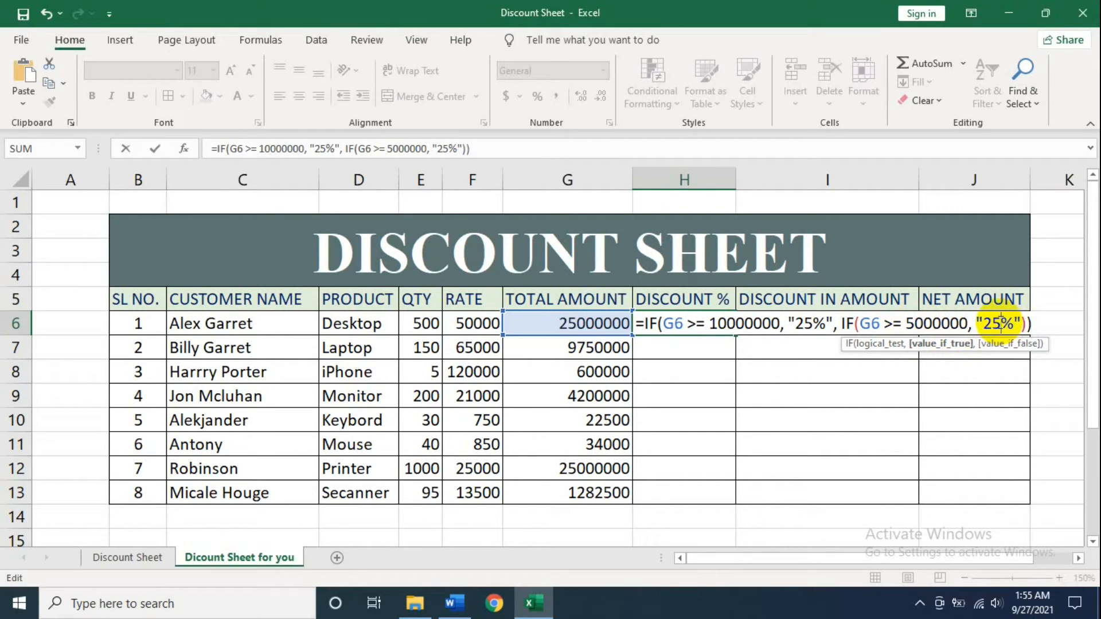
key("BackSpace")
type("0")
Step: Add a third IF(G6 >= 10000000, "25%") as the value-if-false argument of the "20%" condition in H6
key("Right")
key("Right")
key("Right")
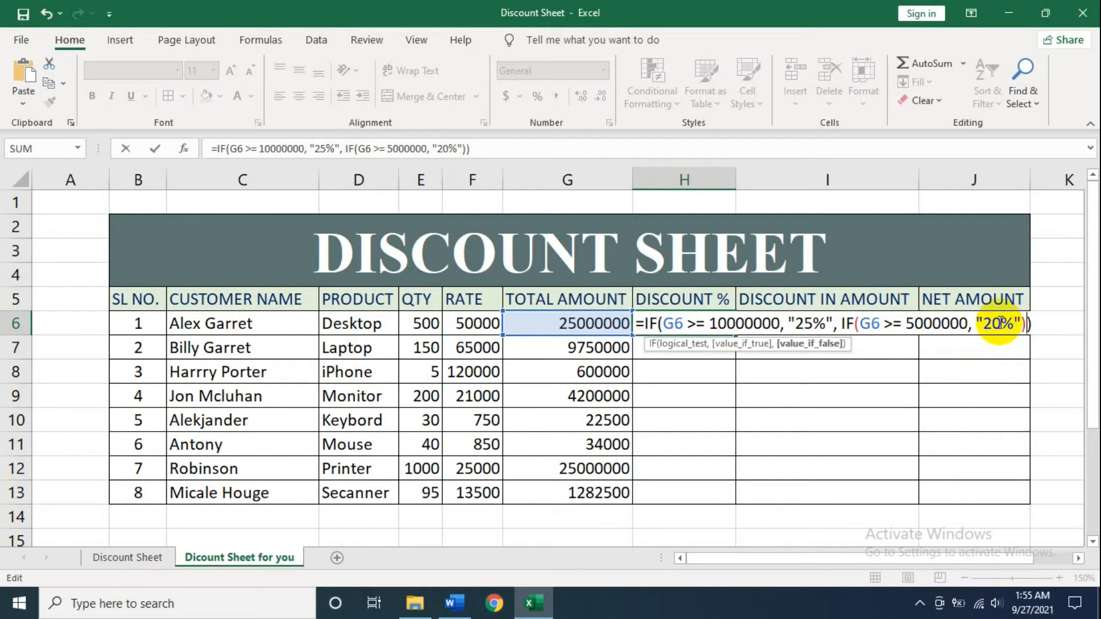
key("Left")
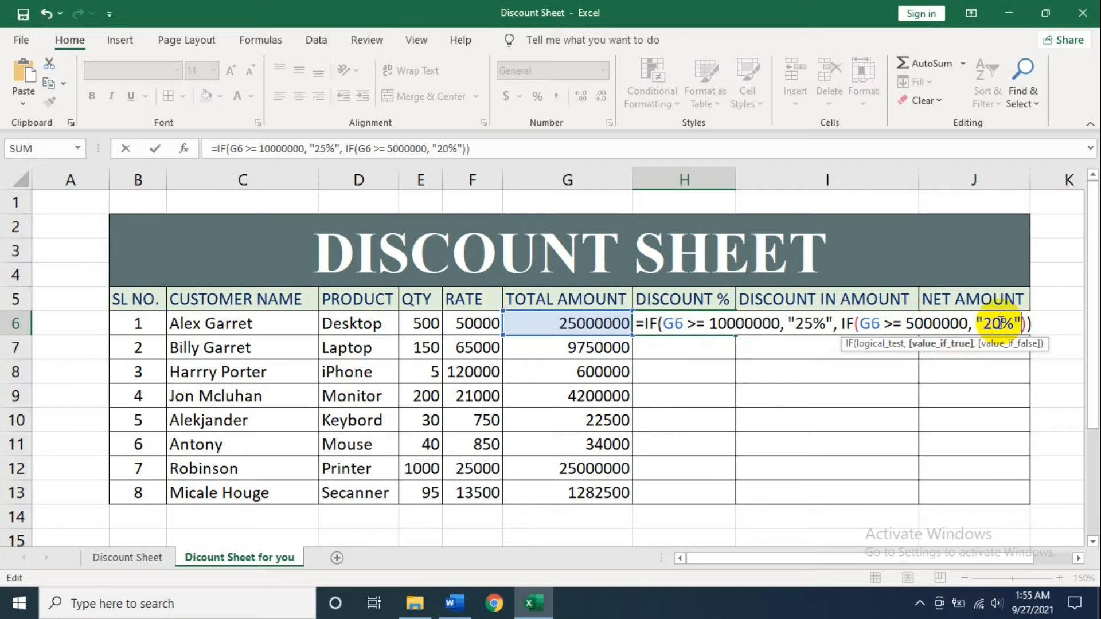
type(",")
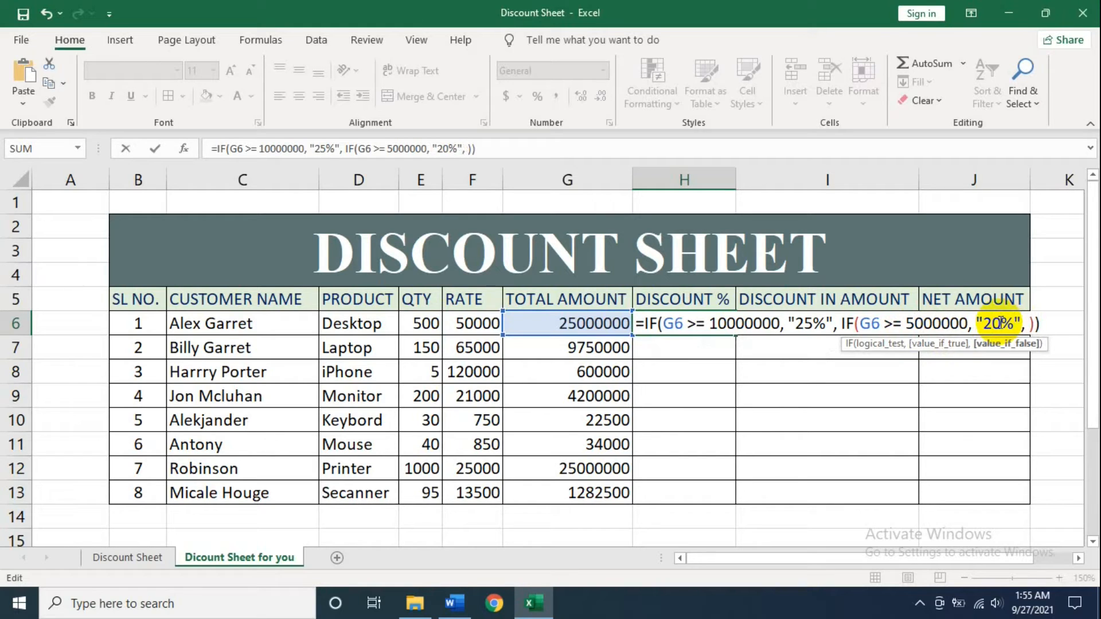
type("IF(G6 >= 10000000, \"25%\")")
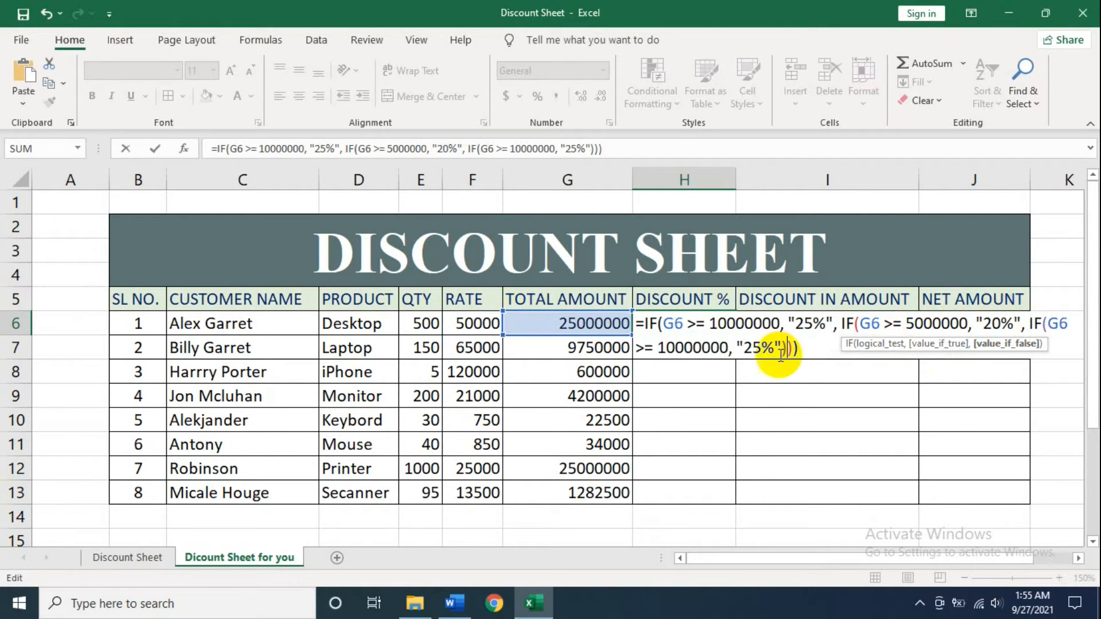
Step: Change the third IF in the H6 formula to test G6 >= 4000000 and return "15%"
left_click(678, 348)
key("BackSpace")
key("BackSpace")
type("4")
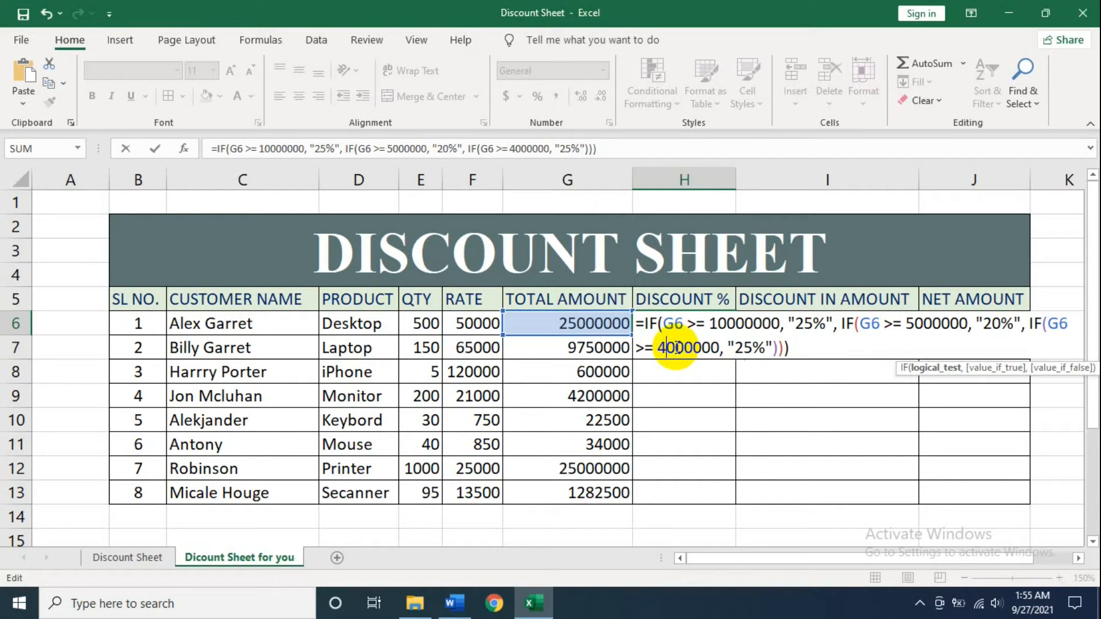
key("Right")
key("Right")
key("Right")
key("Right")
key("Right")
key("Right")
key("Right")
key("Right")
key("Right")
key("Right")
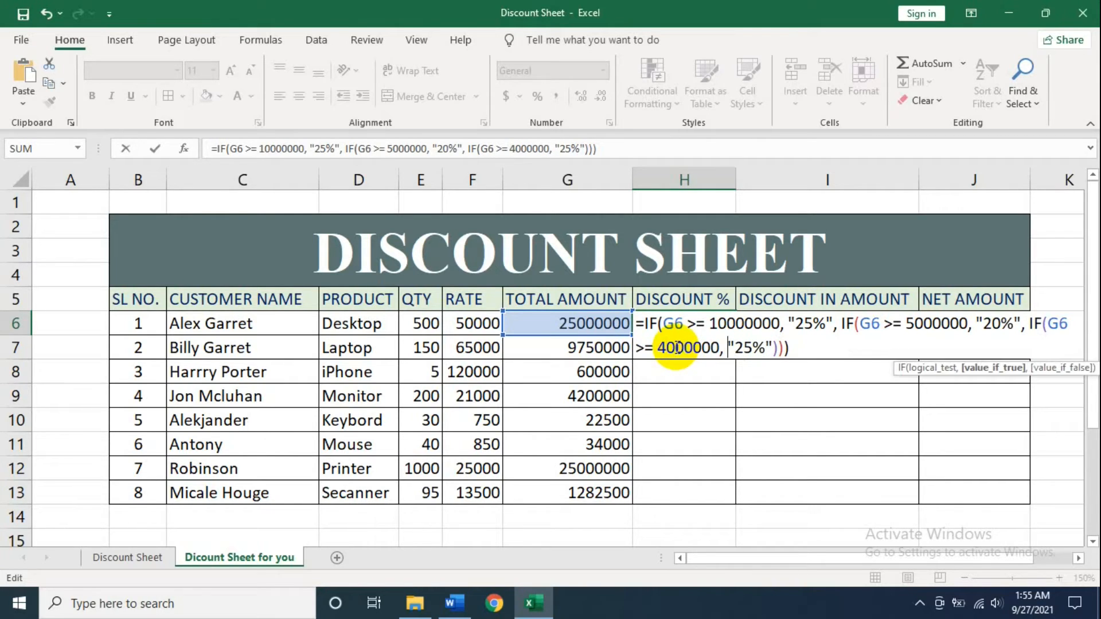
key("BackSpace")
key("BackSpace")
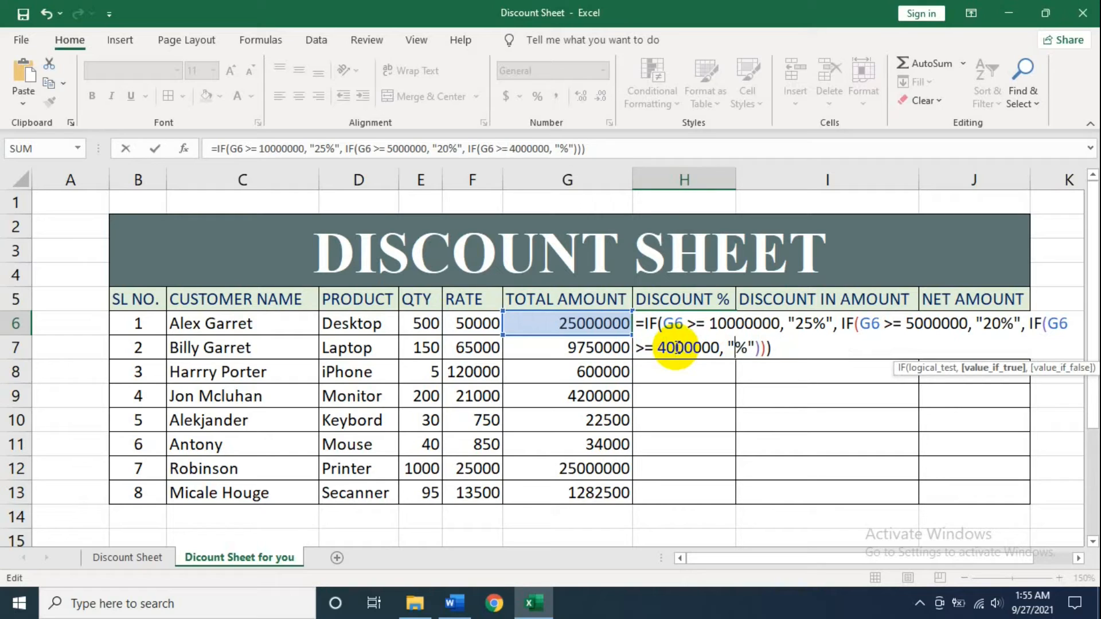
type("15")
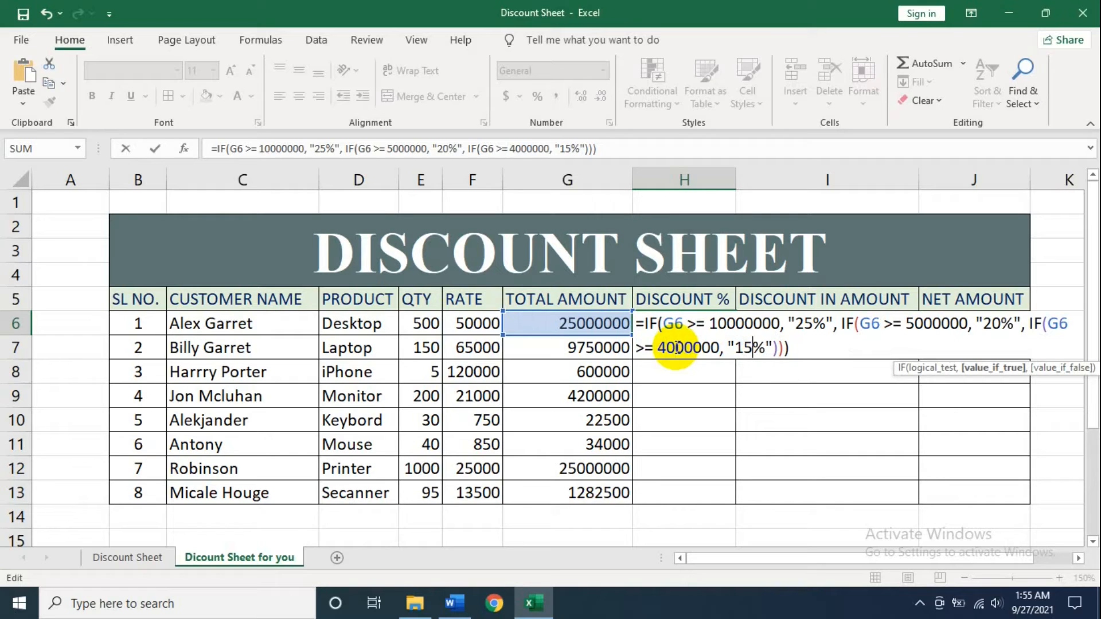
Step: Add a fourth IF(G6 >= 10000000, "25%") as the value-if-false argument of the "15%" condition in H6
key("Right")
key("Right")
type(",")
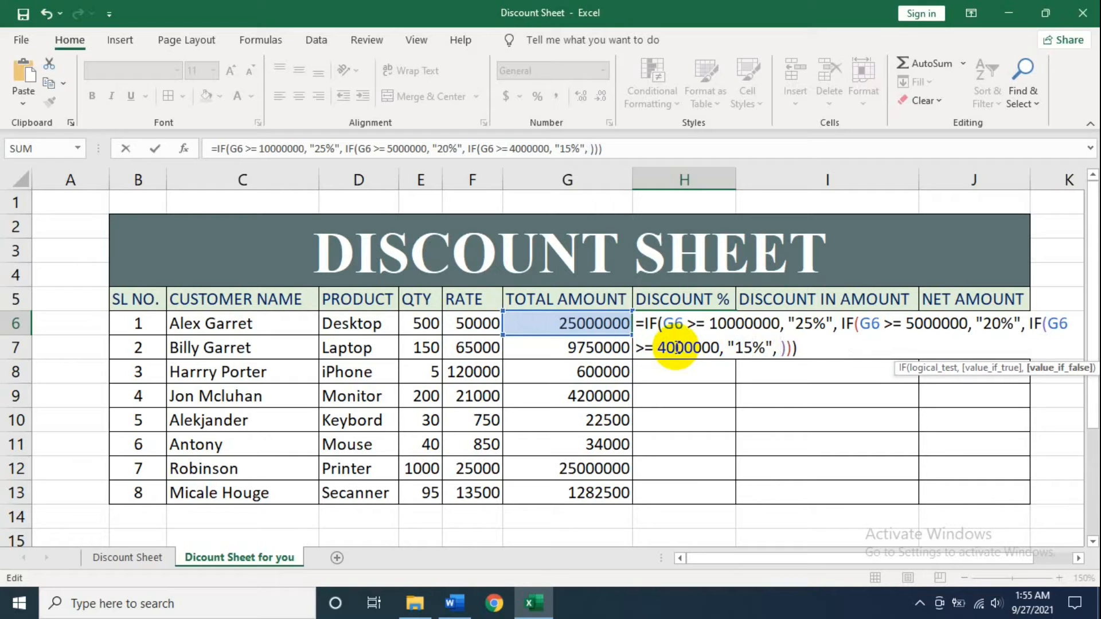
type("IF(G6 >= 10000000, \"25%\")")
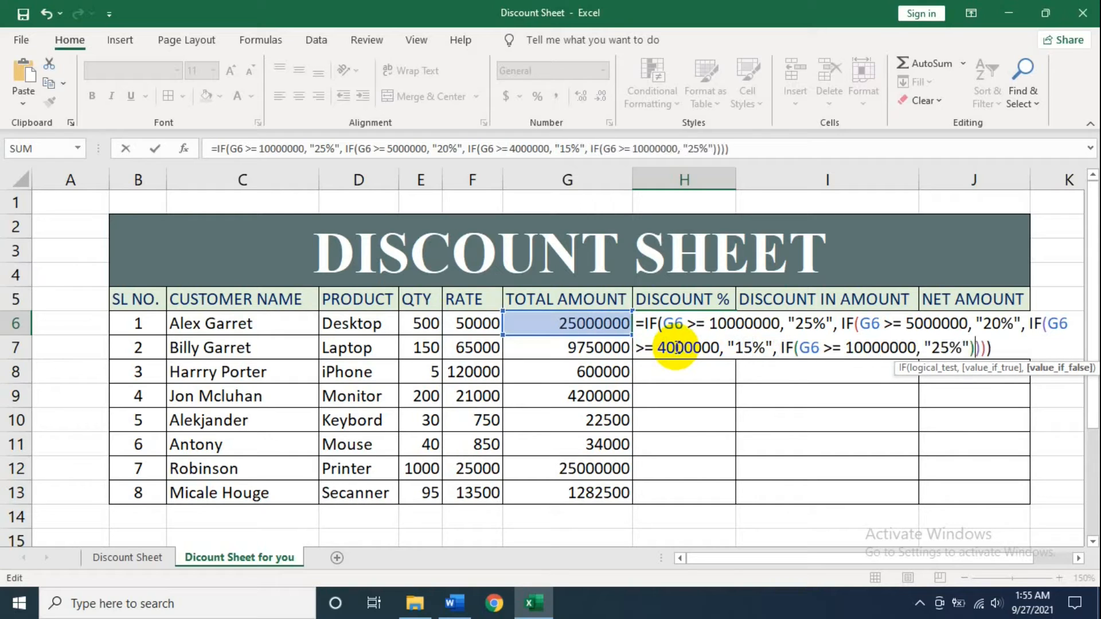
Step: Change the fourth IF in the H6 formula to test G6 >= 3000000 and return "10%"
left_click(864, 347)
key("BackSpace")
key("BackSpace")
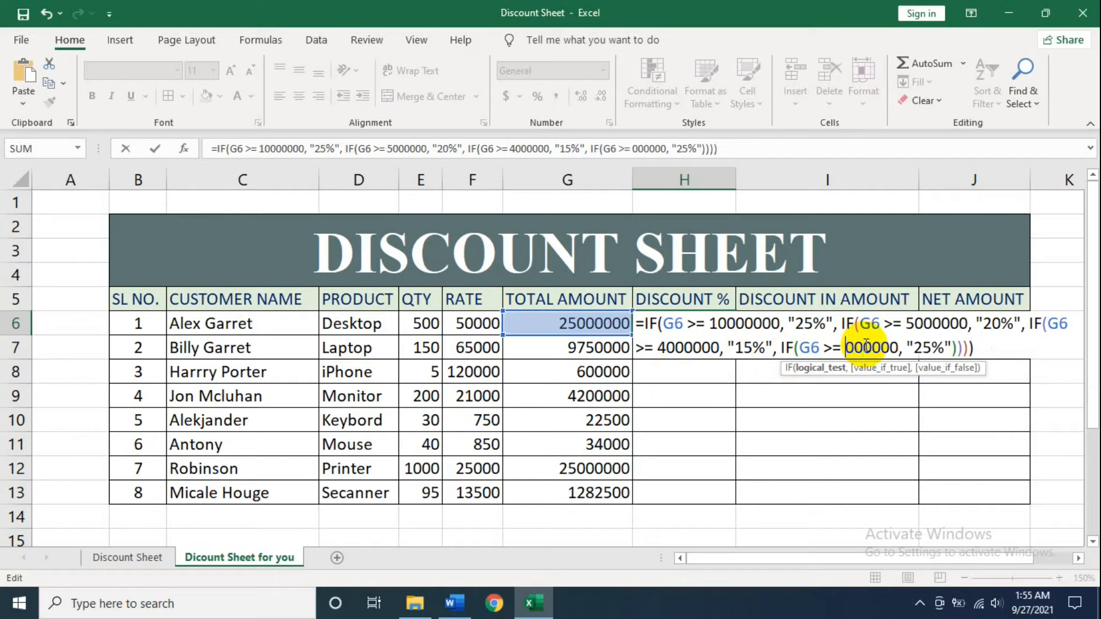
type("3")
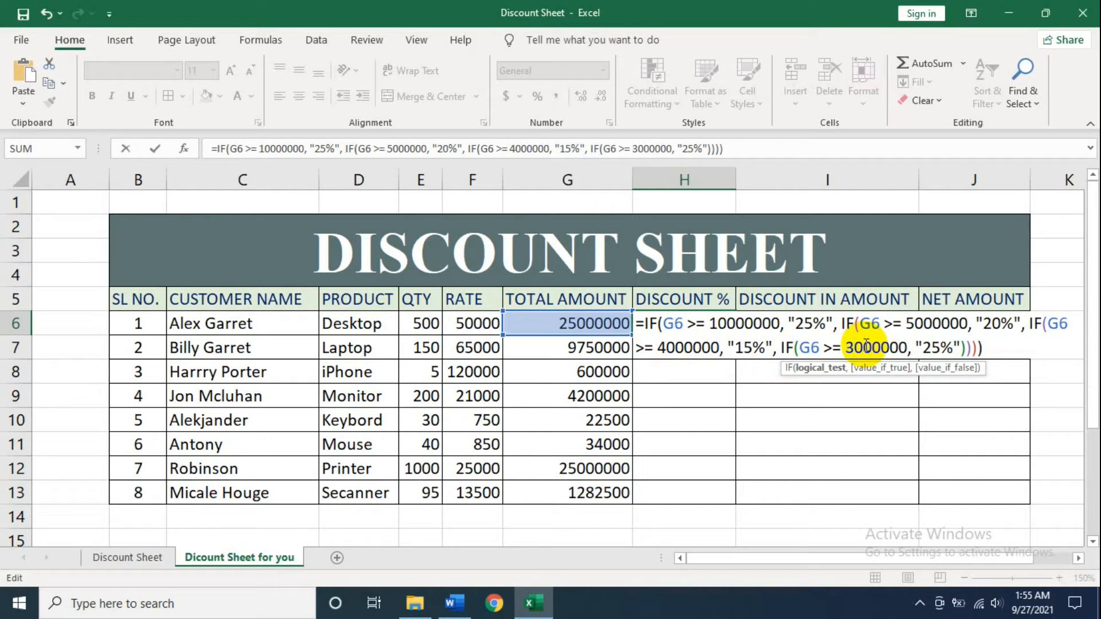
double_click(936, 348)
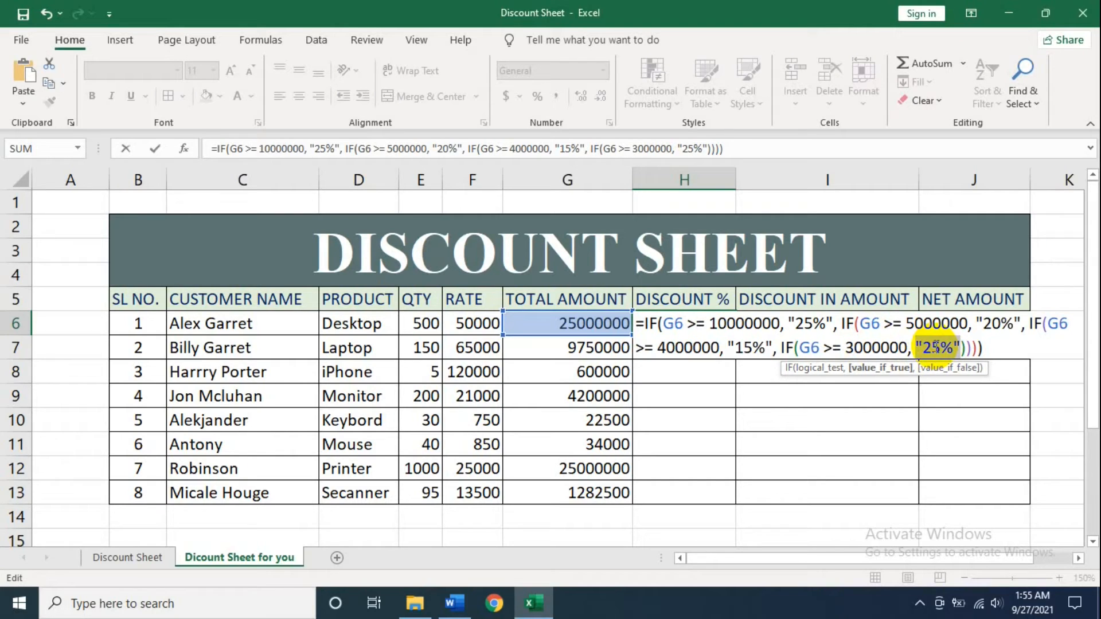
left_click(935, 348)
key("BackSpace")
key("Delete")
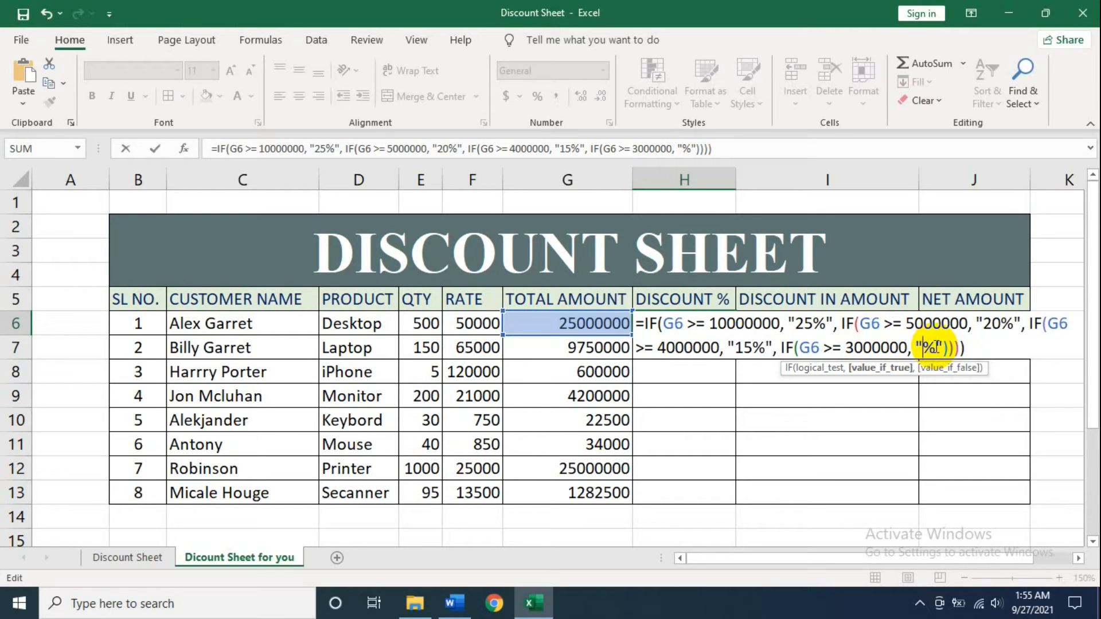
type("10")
Step: Add a fifth IF(G6 >= 10000000, "25%") as the value-if-false argument of the "10%" condition in H6
key("Right")
key("Right")
key("Right")
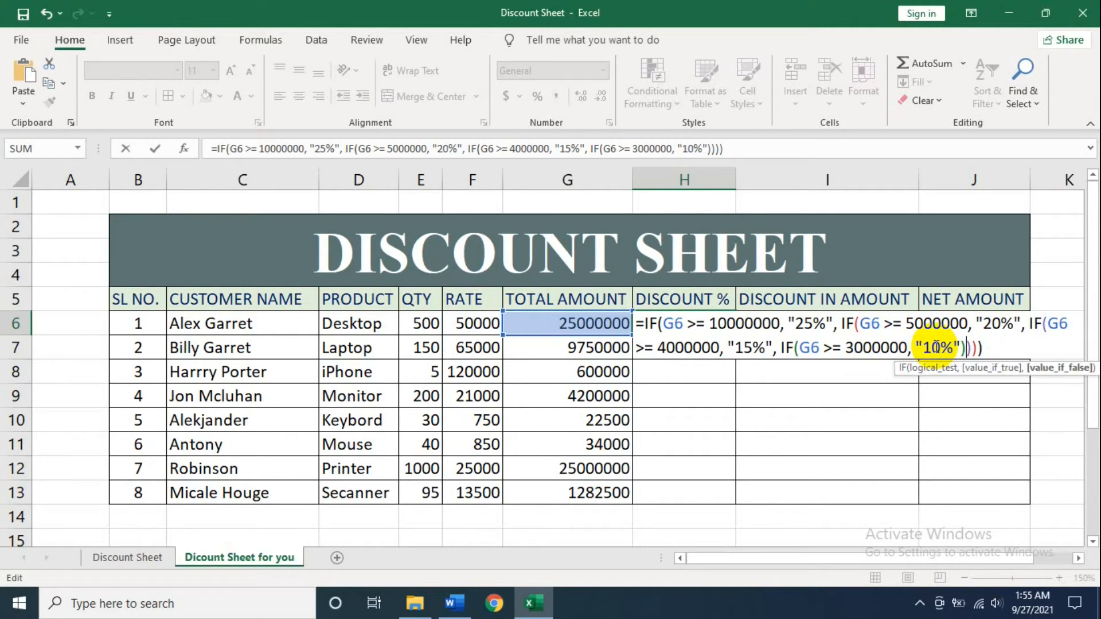
key("Left")
type(",")
type("IF(G6 >= 10000000, \"25%\")")
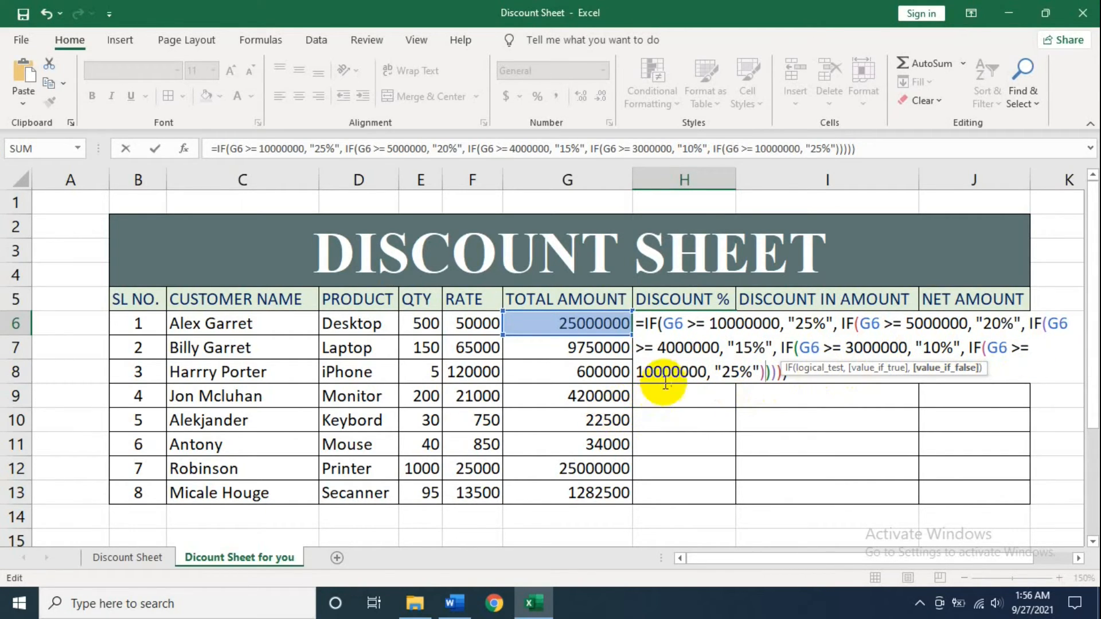
Step: Change the fifth IF in the H6 formula to test G6 >= 2000000 and return "5%"
left_click(654, 370)
key("BackSpace")
key("BackSpace")
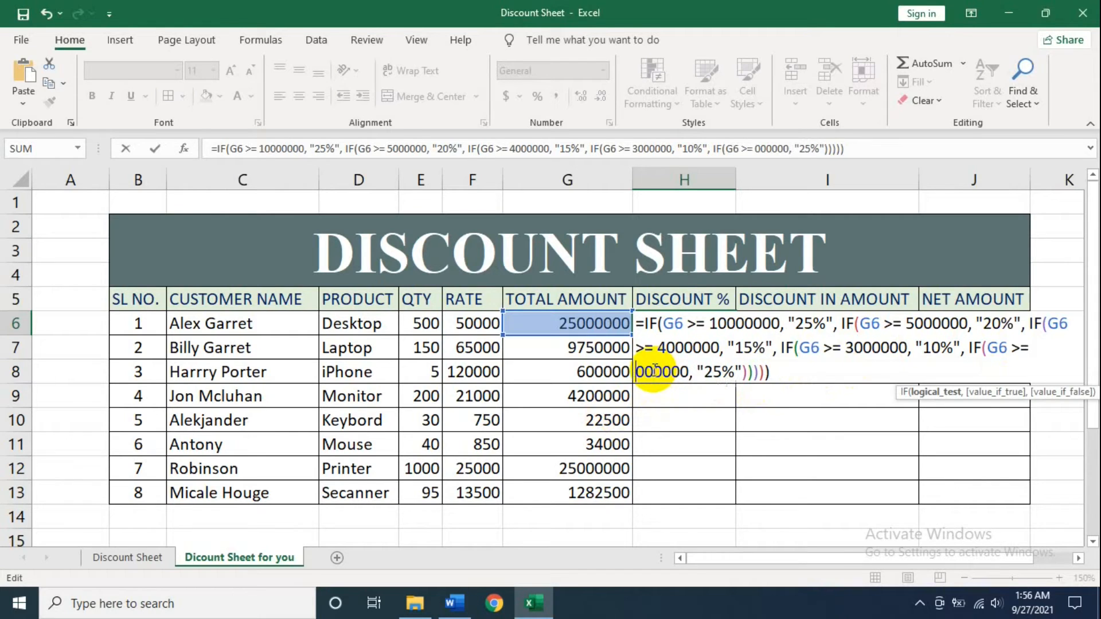
type("2")
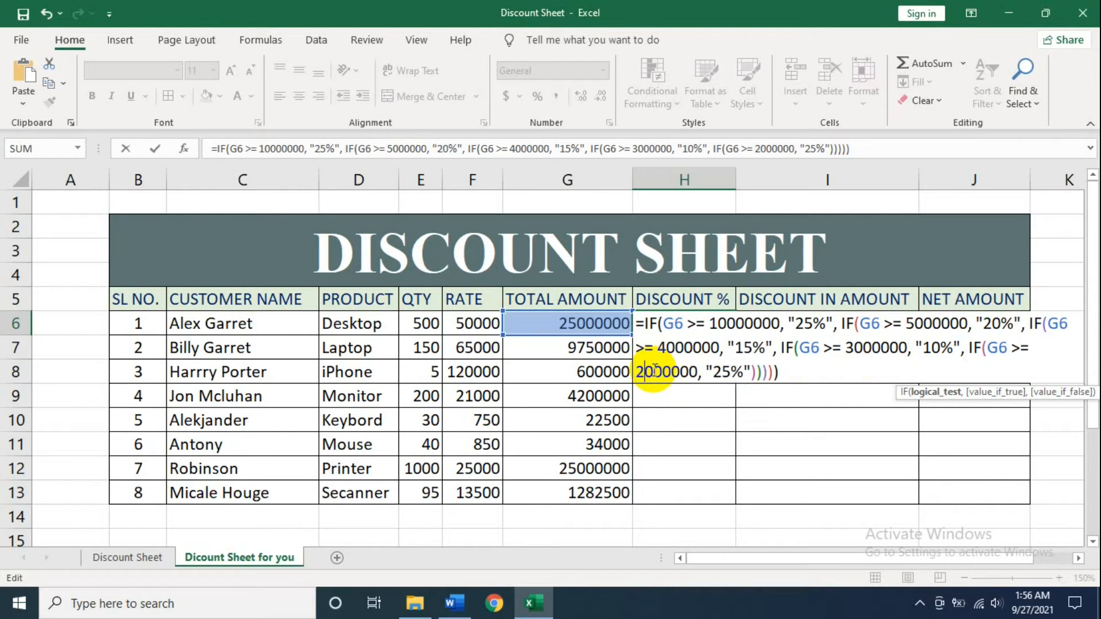
left_click(723, 370)
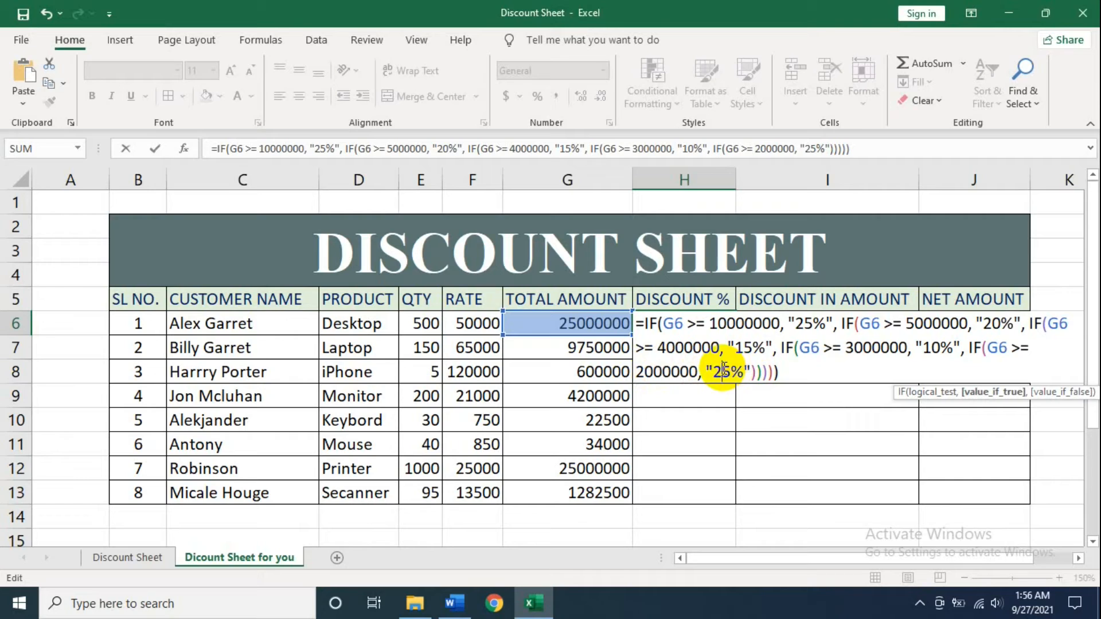
key("BackSpace")
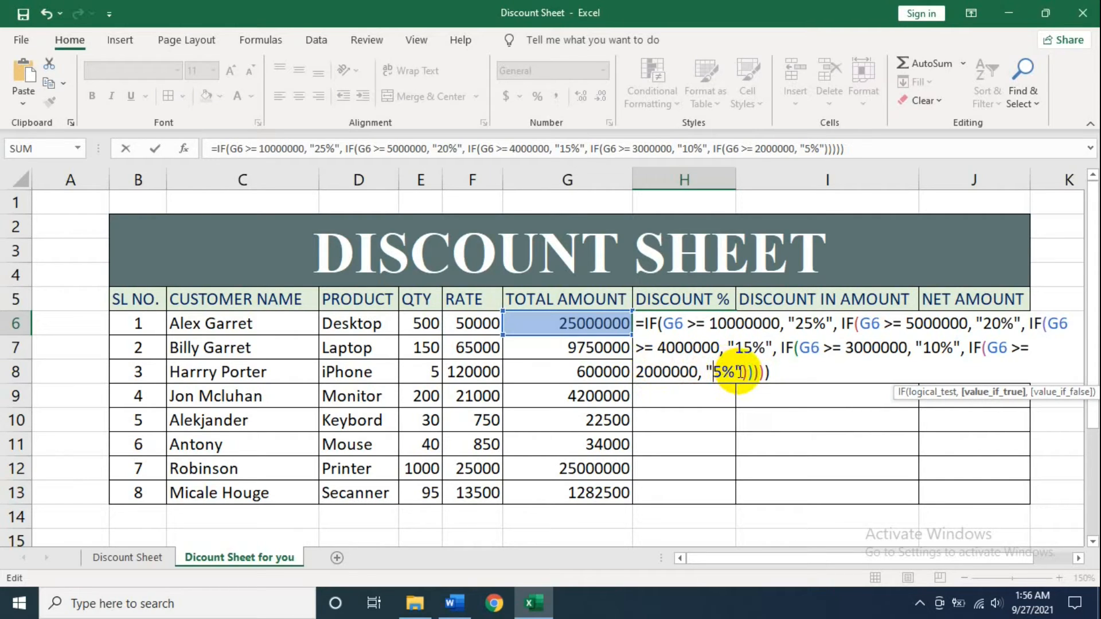
Step: Add a sixth IF(G6 >= 10000000, "25%") as the value-if-false argument of the "5%" condition in H6
left_click(739, 372)
type(",")
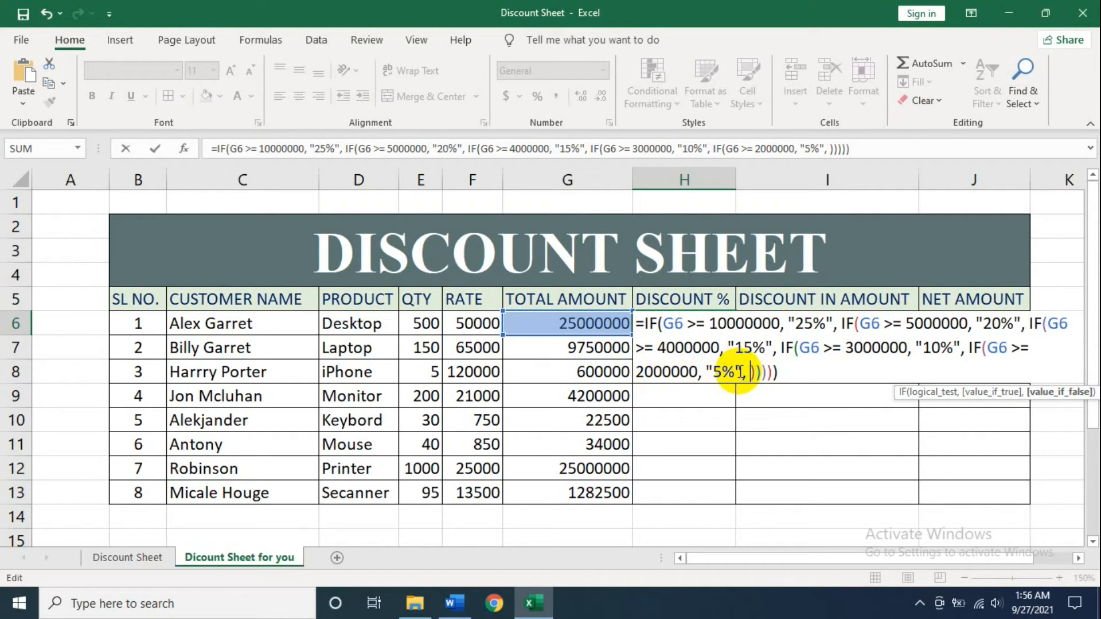
type("IF(G6 >= 10000000, \"25%\")")
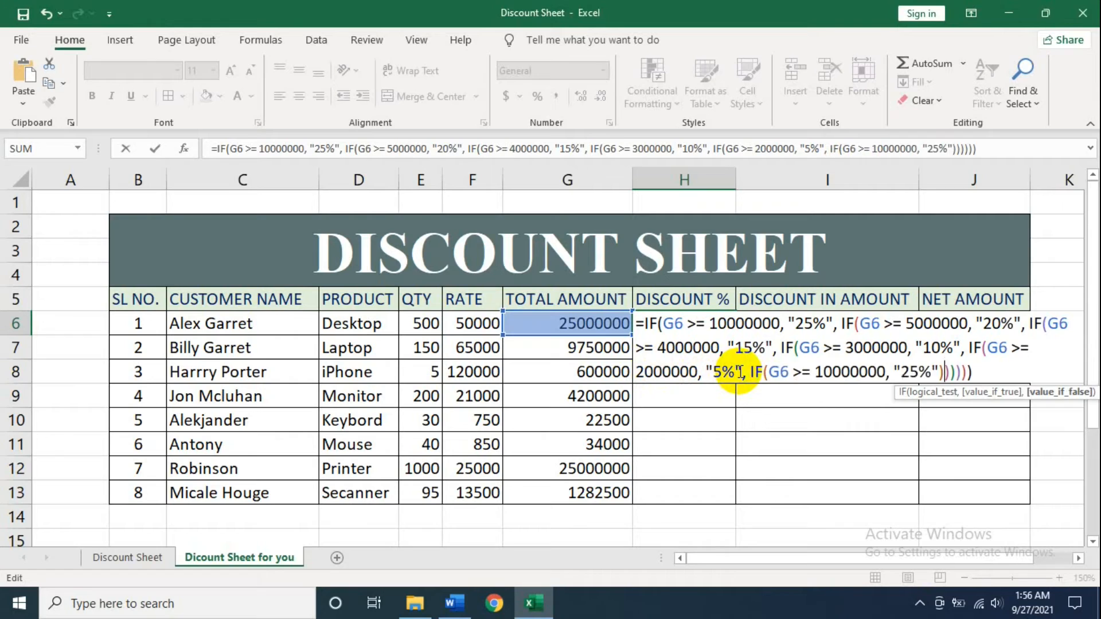
Step: Change the sixth IF in the H6 formula to test G6 >= 1000000 and return "3%"
left_click(831, 372)
key("BackSpace")
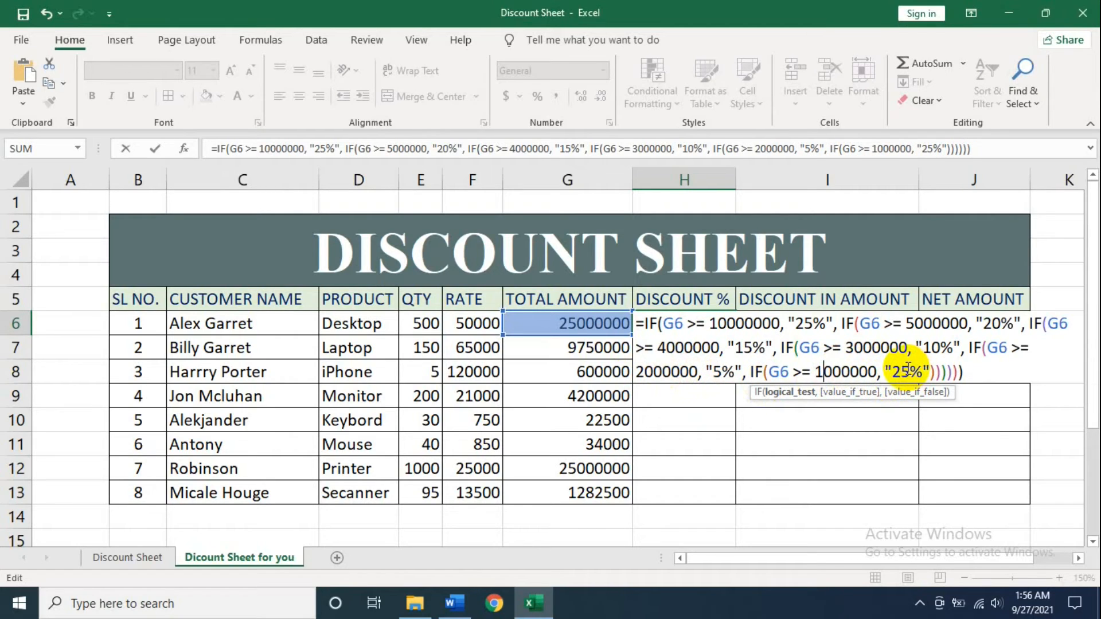
left_click_drag(908, 367, 893, 368)
type("3")
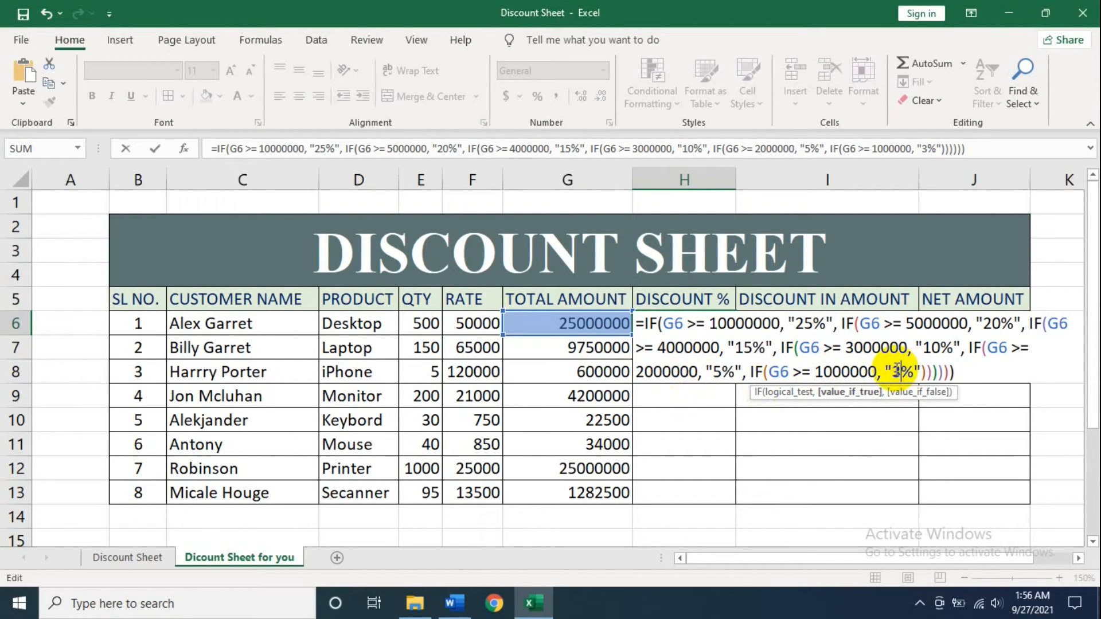
left_click(920, 371)
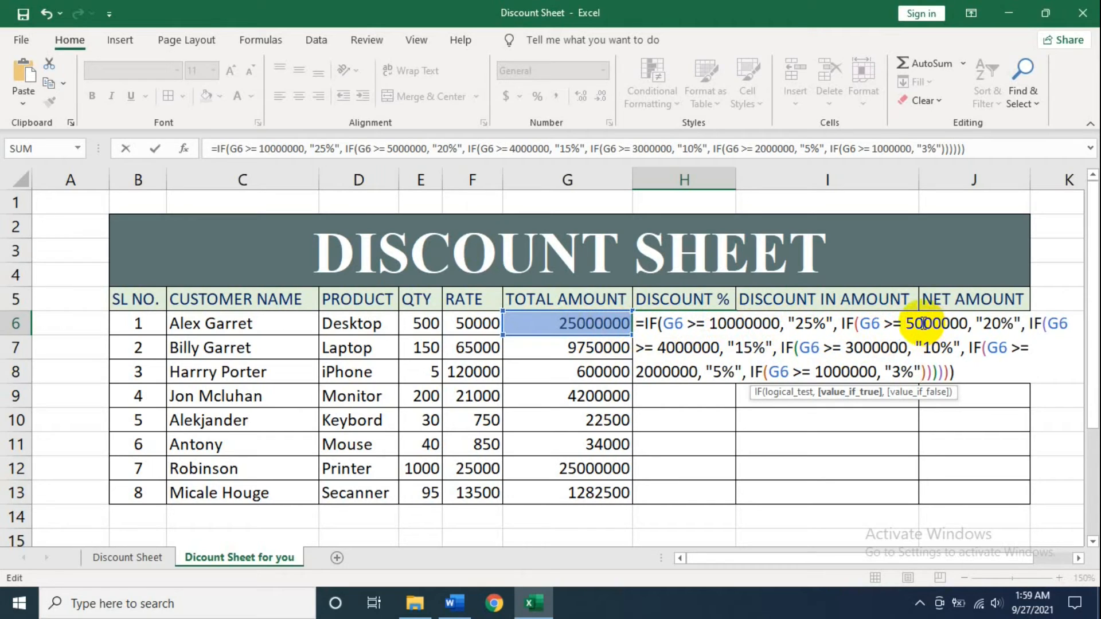
Step: Review each threshold and its discount percentage in the nested H6 formula, starting from the G6 >= 5000000 condition
left_click_drag(922, 324, 906, 325)
left_click_drag(983, 325, 1001, 325)
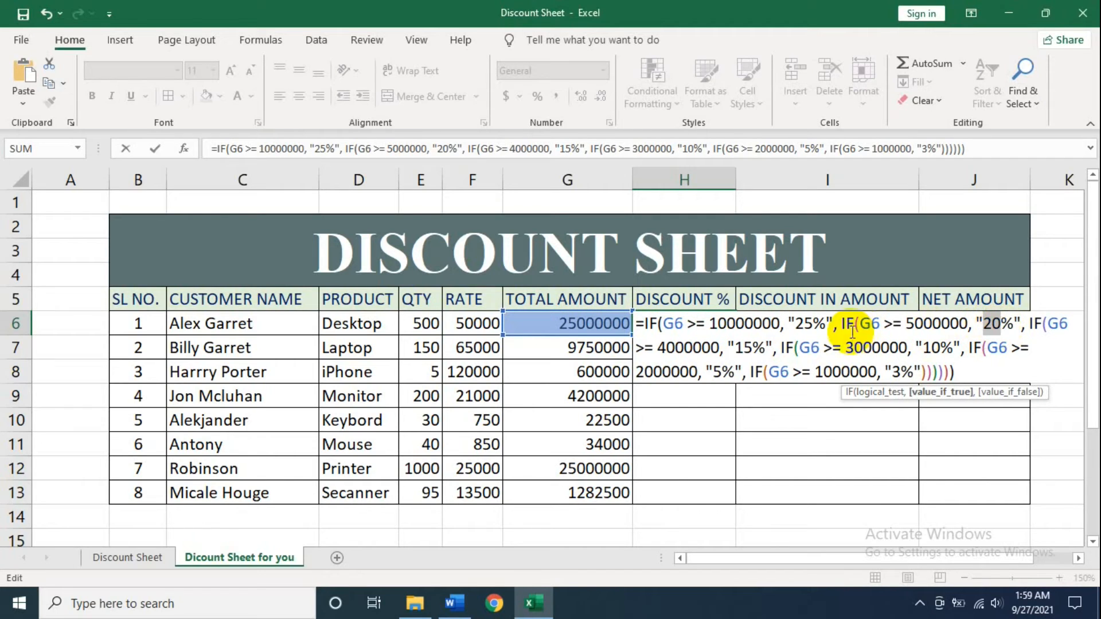
left_click_drag(657, 347, 766, 348)
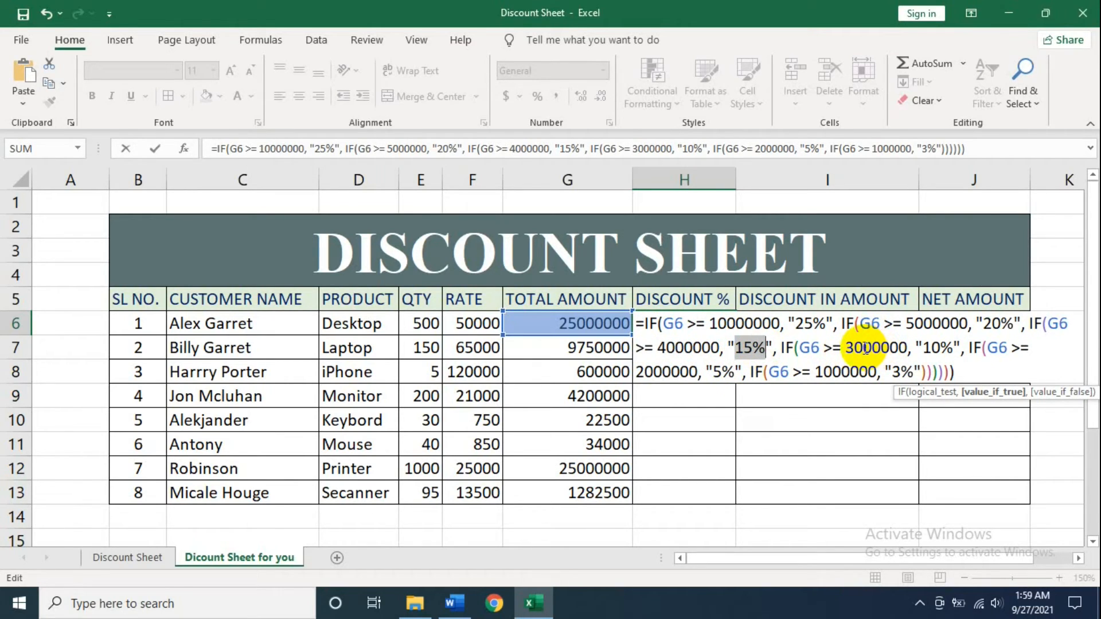
mouse_move(862, 348)
left_mouse_down()
mouse_move(828, 346)
mouse_move(845, 346)
left_mouse_up()
left_click_drag(923, 348, 956, 345)
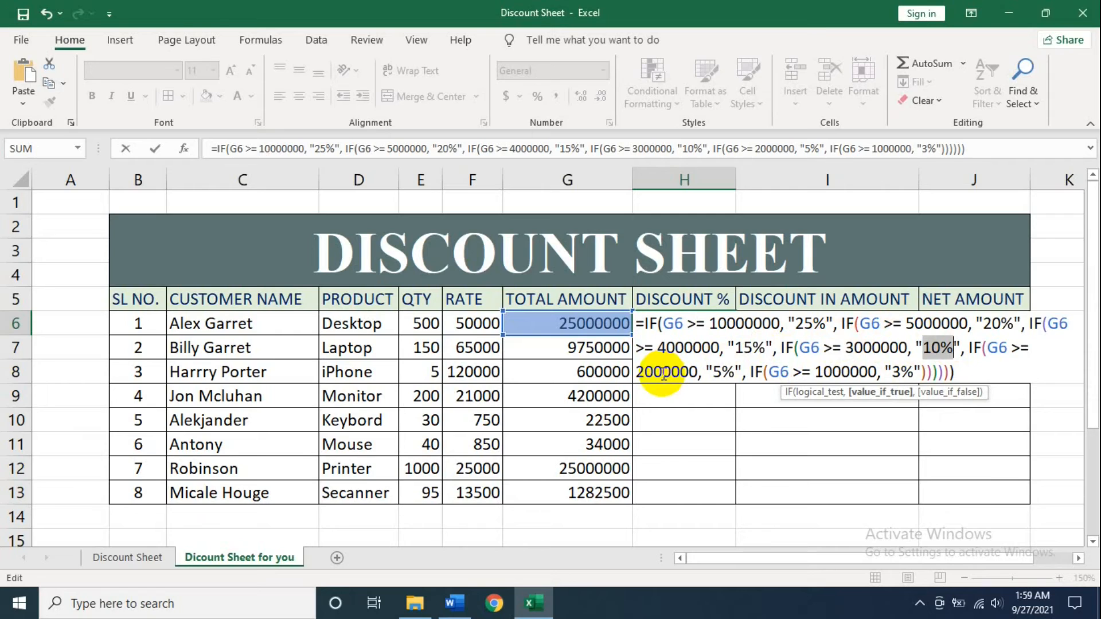
left_click_drag(654, 372, 634, 373)
left_click_drag(713, 372, 724, 376)
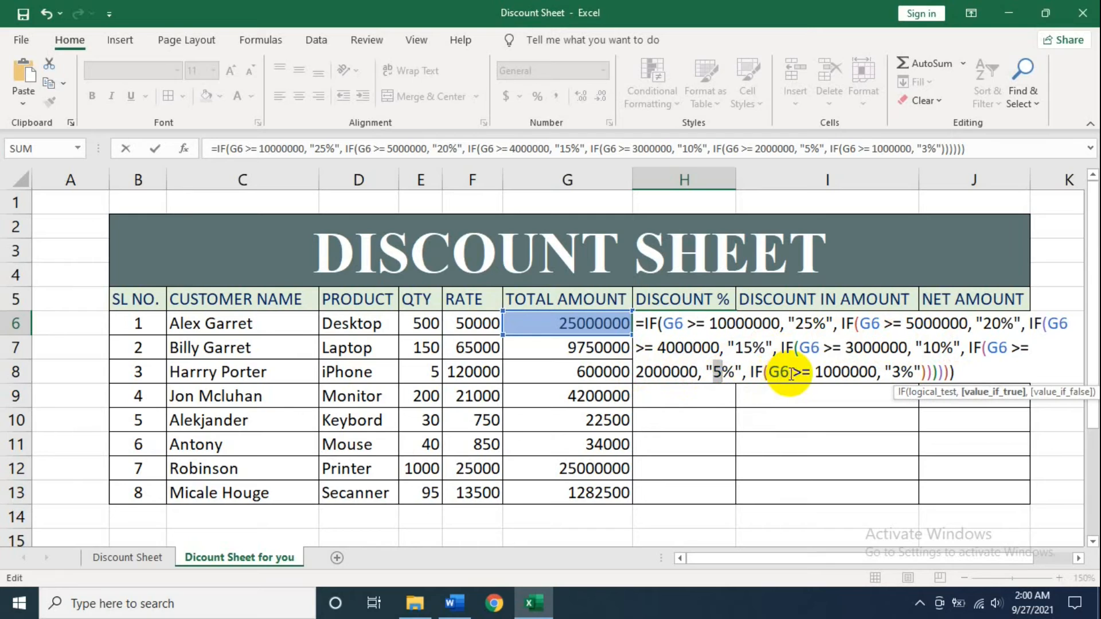
Step: Add "0%" as the value-if-false argument of the last IF and commit the H6 formula
left_click(827, 367)
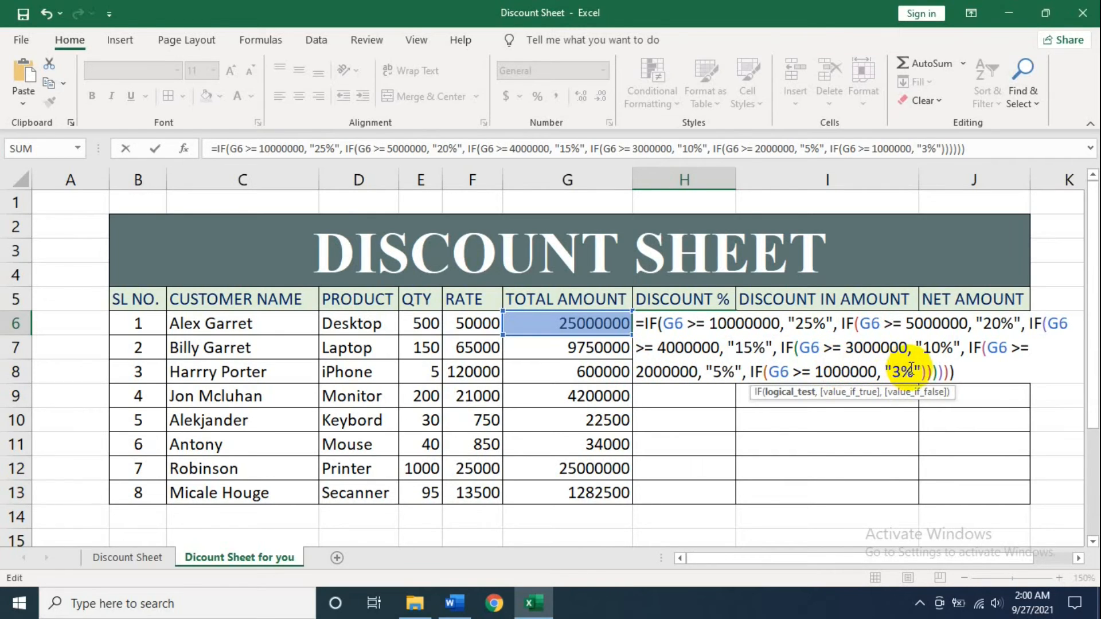
type("\", \"0%")
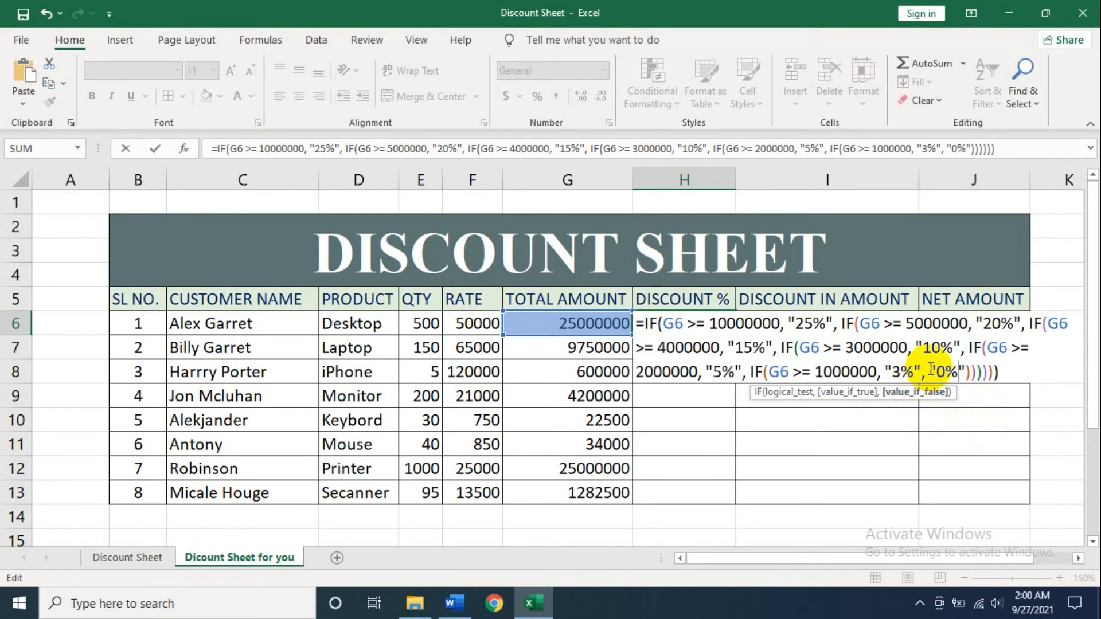
key("Return")
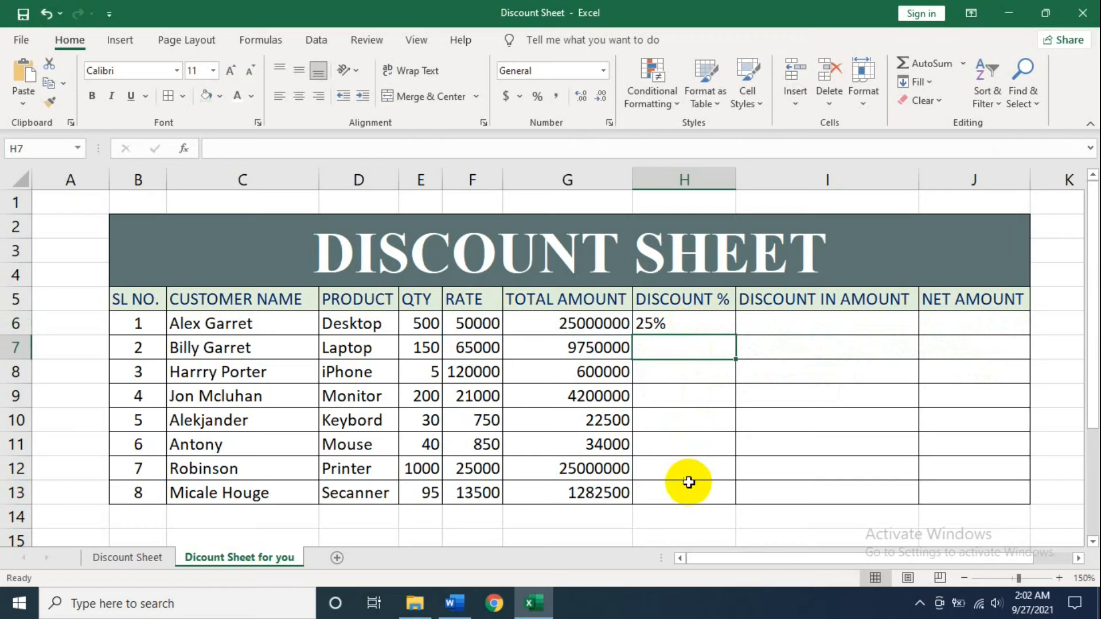
Step: Fill the H6 discount formula down the DISCOUNT % column through H13
left_click_drag(683, 348, 661, 484)
left_click(688, 321)
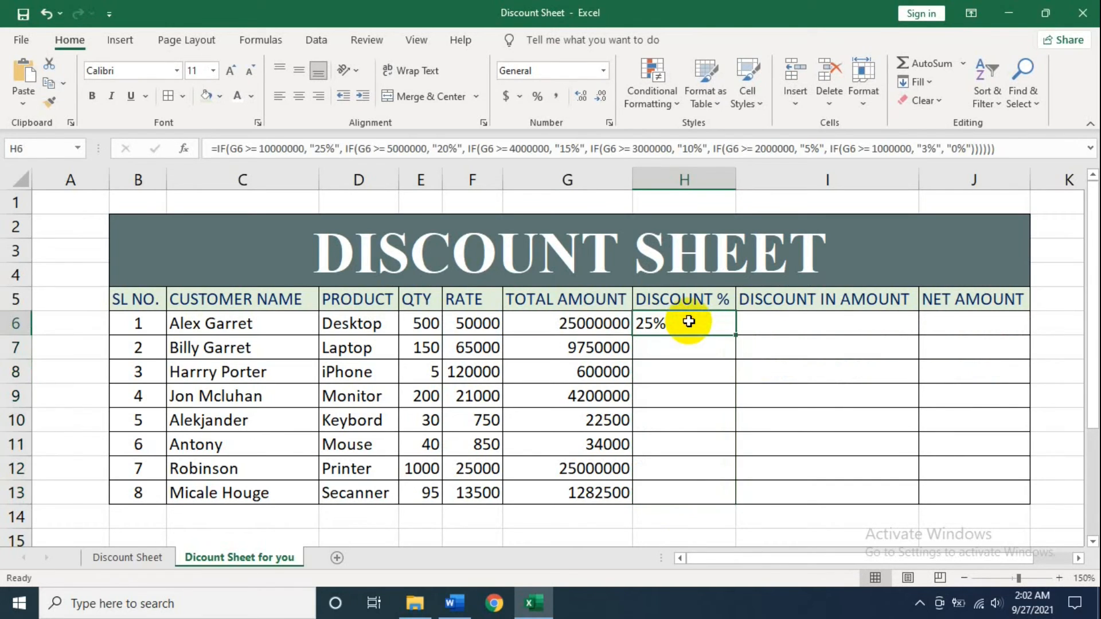
double_click(734, 334)
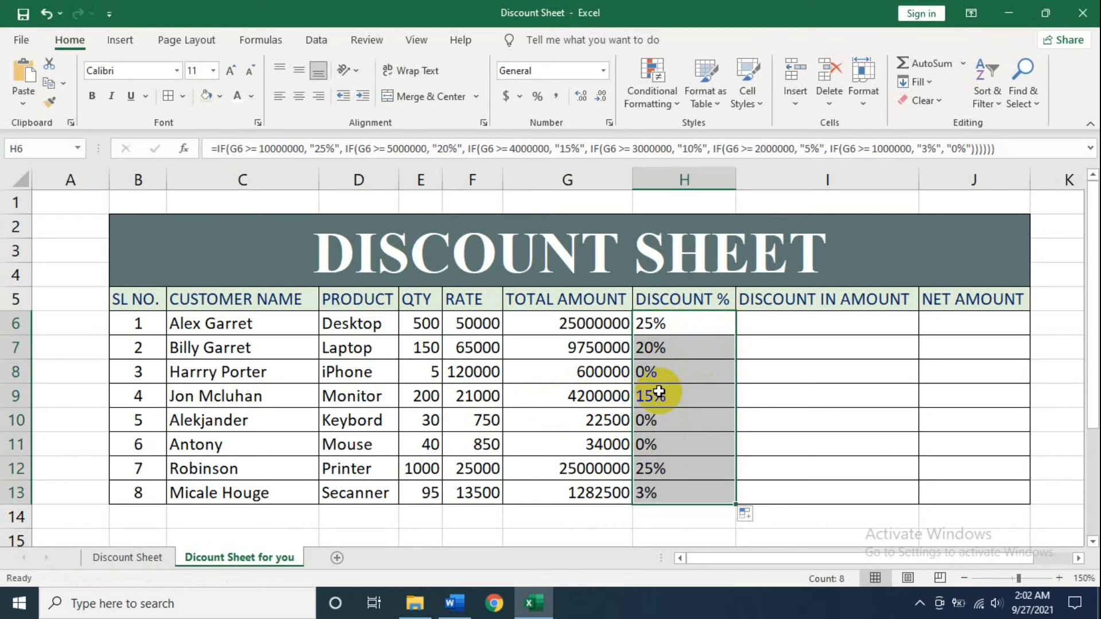
left_click(710, 451)
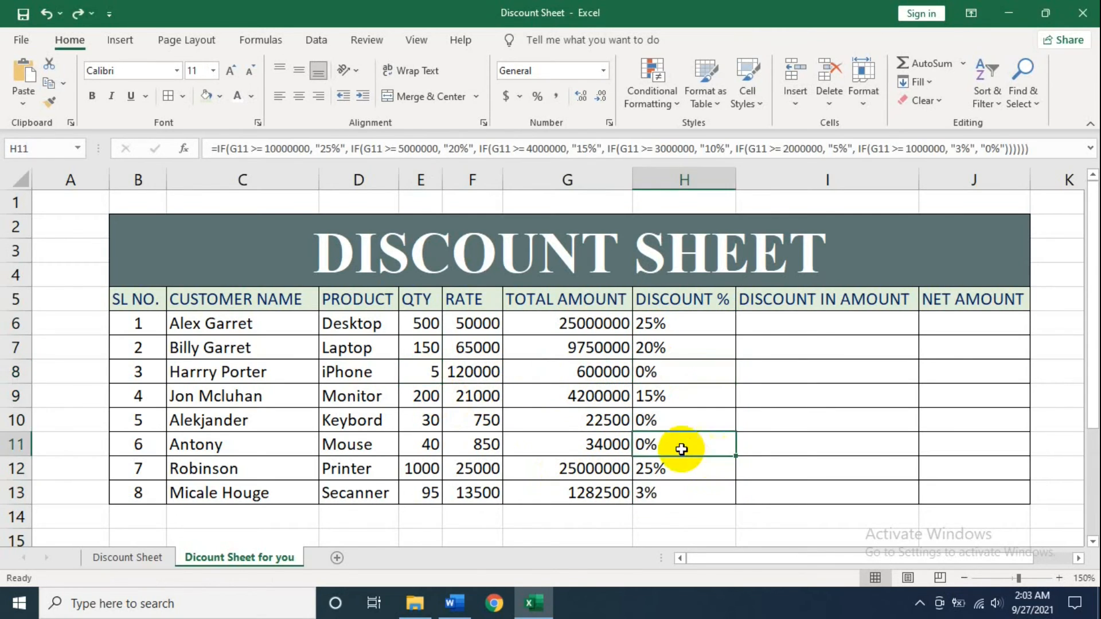
Step: Set the iPhone quantity in E8 to 50 and check the row's discount percentage in H8
left_click(428, 373)
type("50")
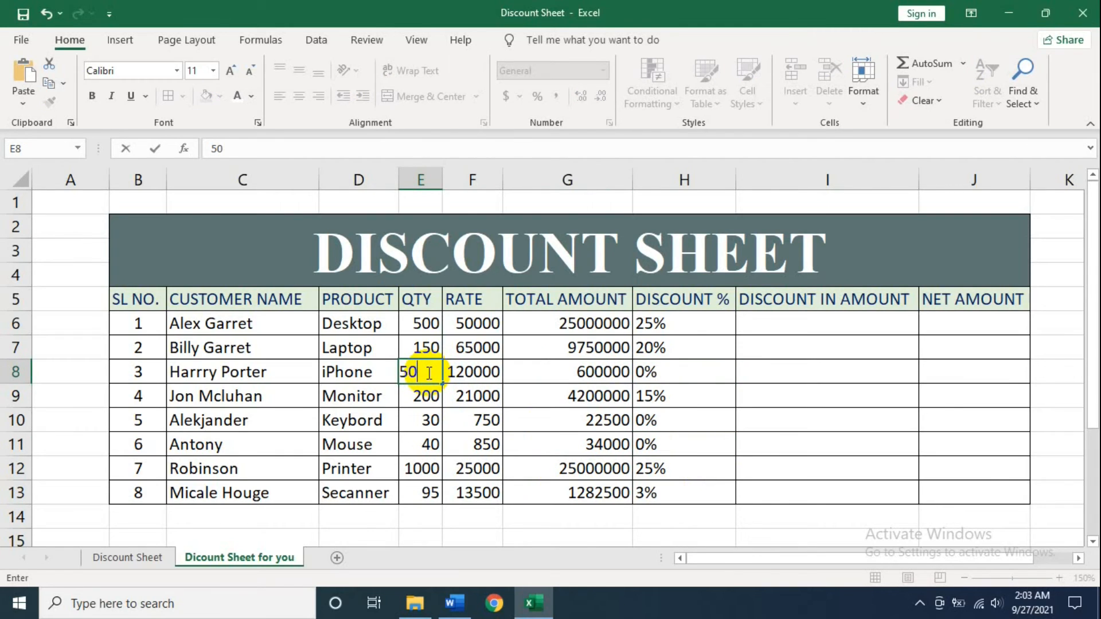
key("Return")
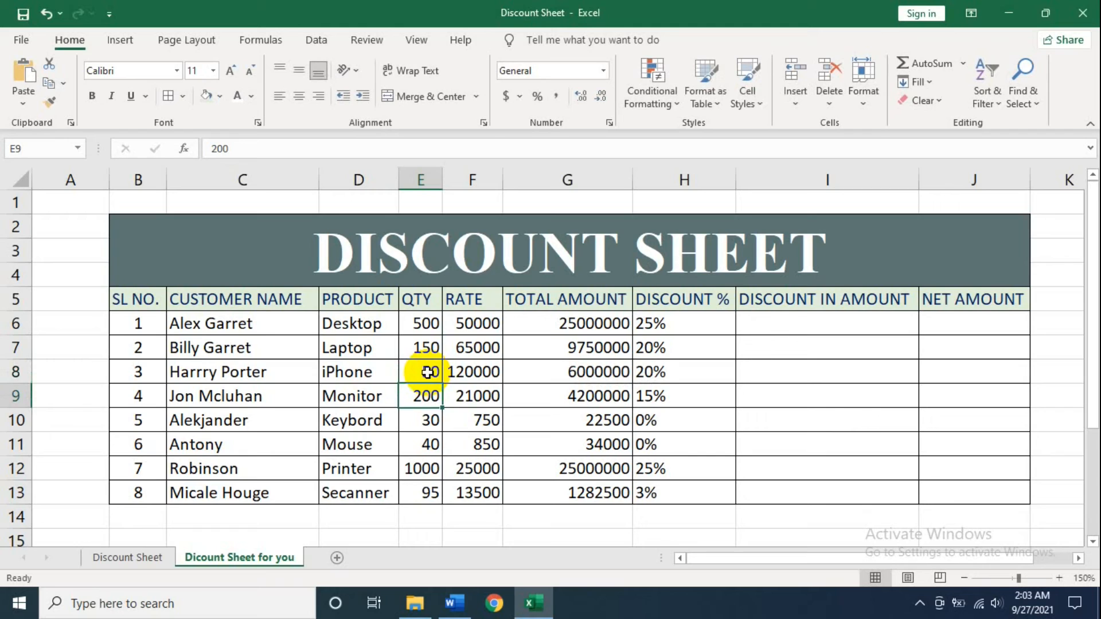
left_click(672, 377)
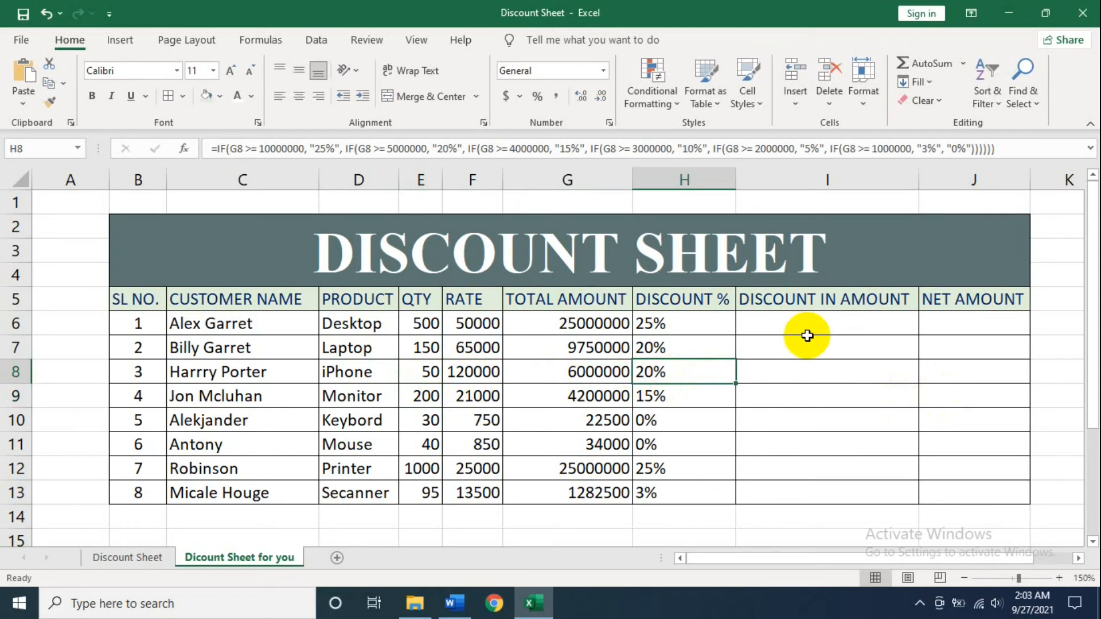
Step: Center the discount percentages in H6:H13 horizontally
left_click_drag(680, 317, 691, 485)
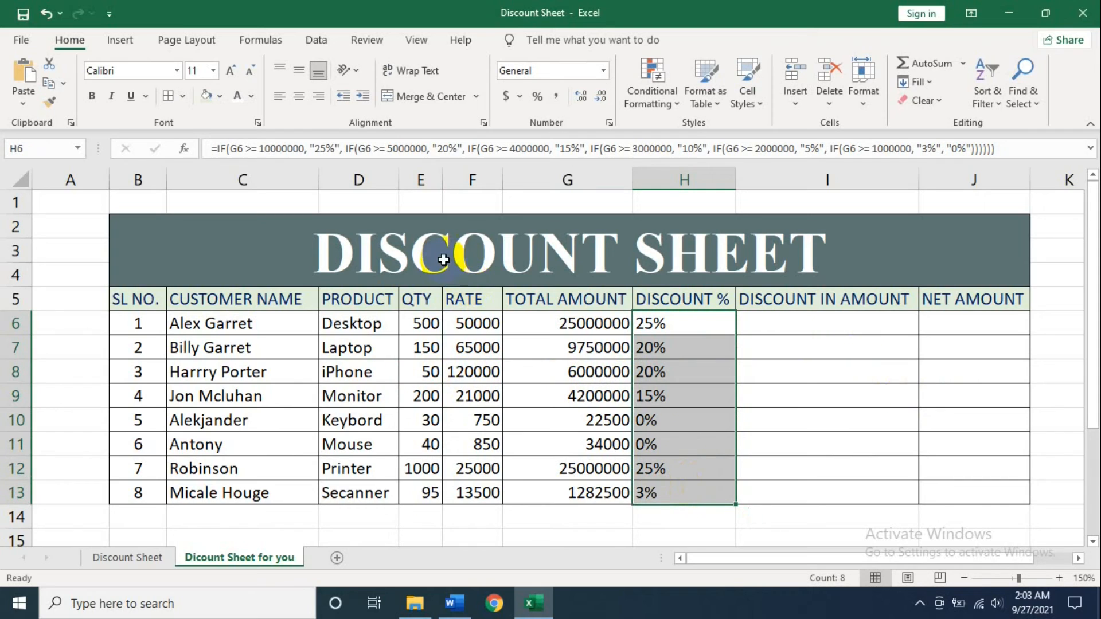
left_click(297, 100)
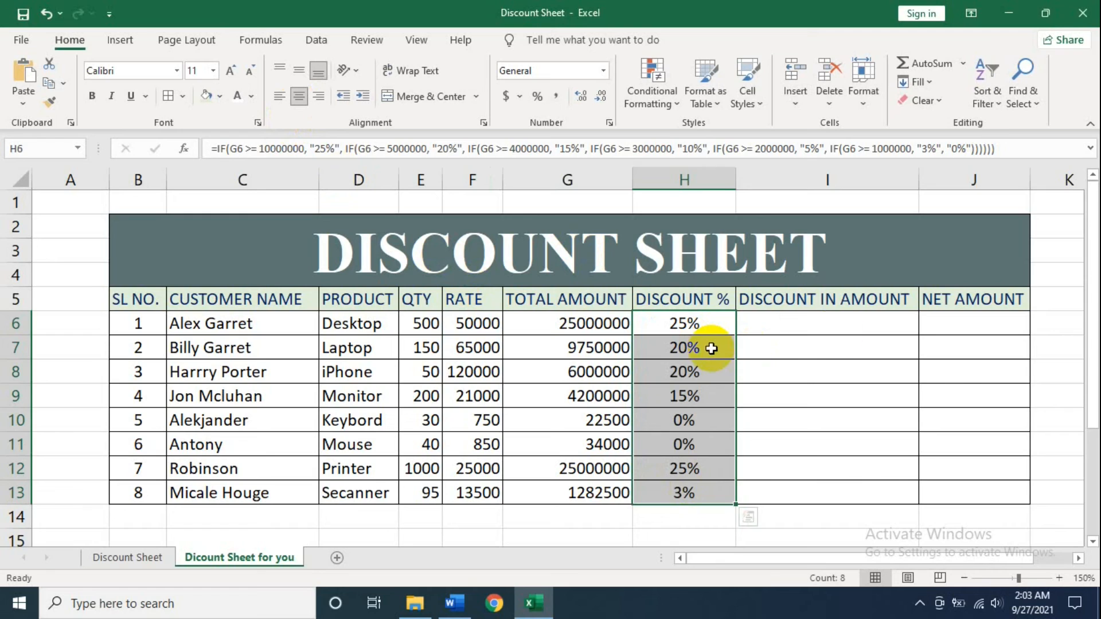
left_click(838, 327)
left_click_drag(597, 493, 644, 470)
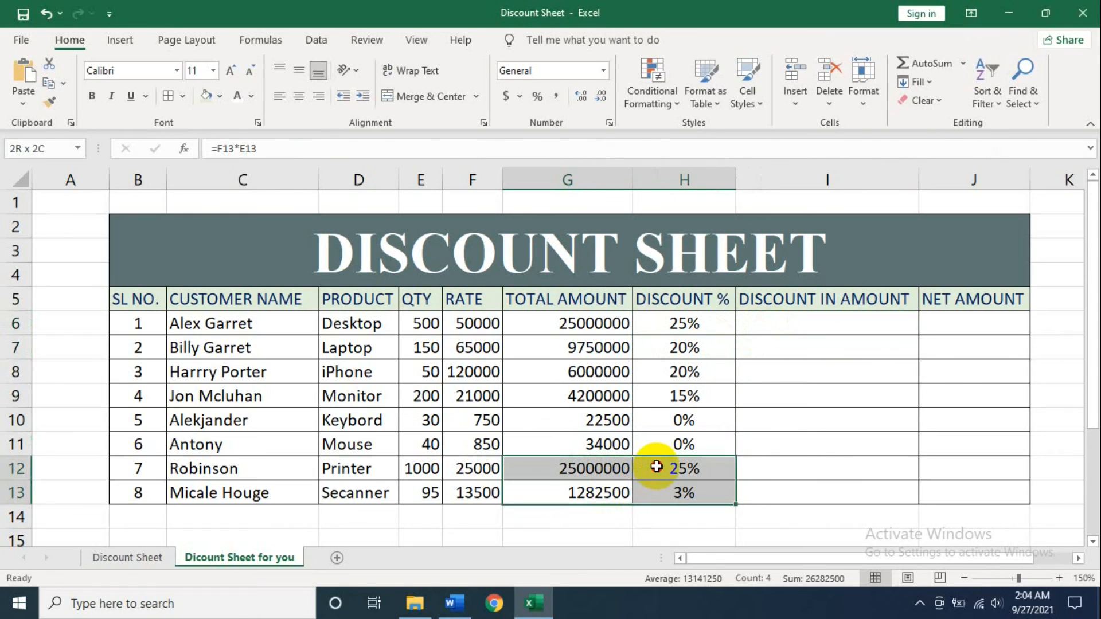
left_click(653, 468)
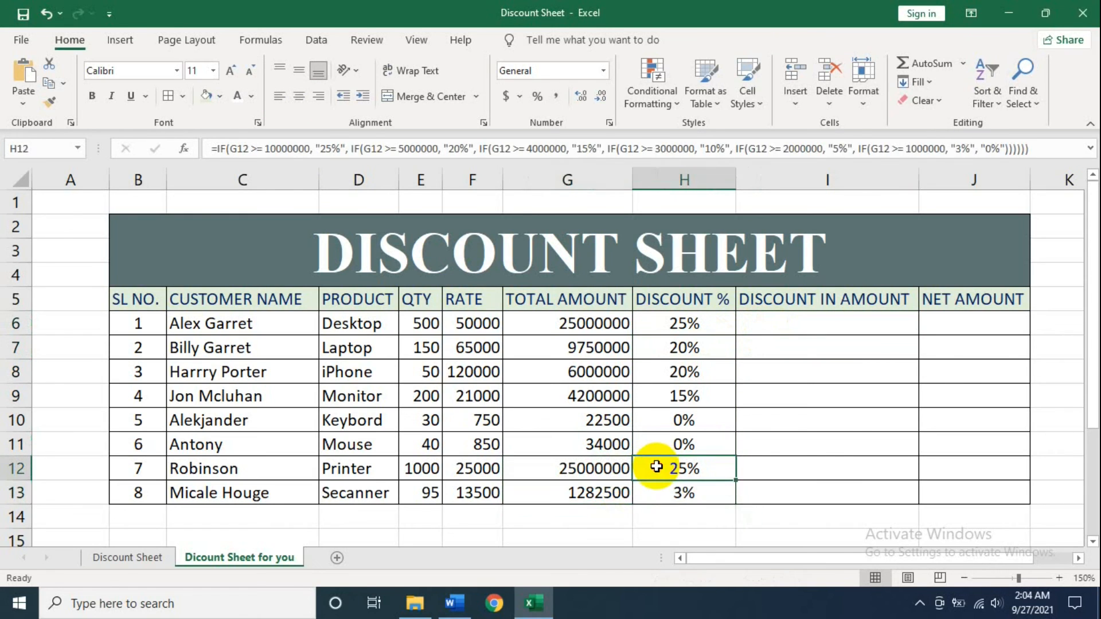
Step: Calculate the discount amount in I6 with =G6*H6 and fill the formula down the DISCOUNT IN AMOUNT column through I13
left_click(840, 322)
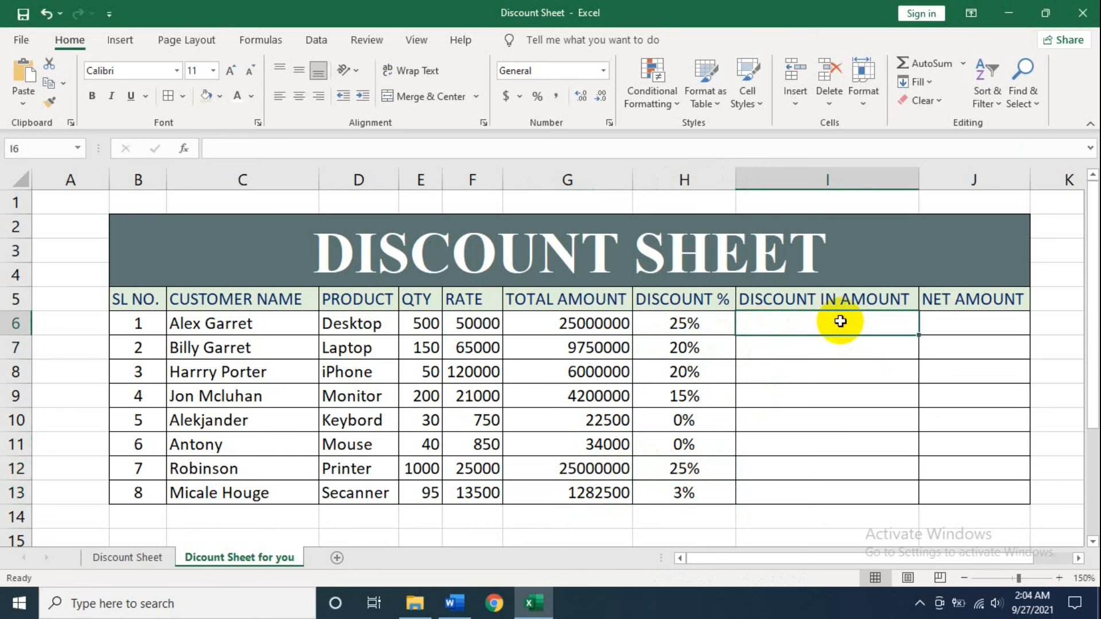
type("=")
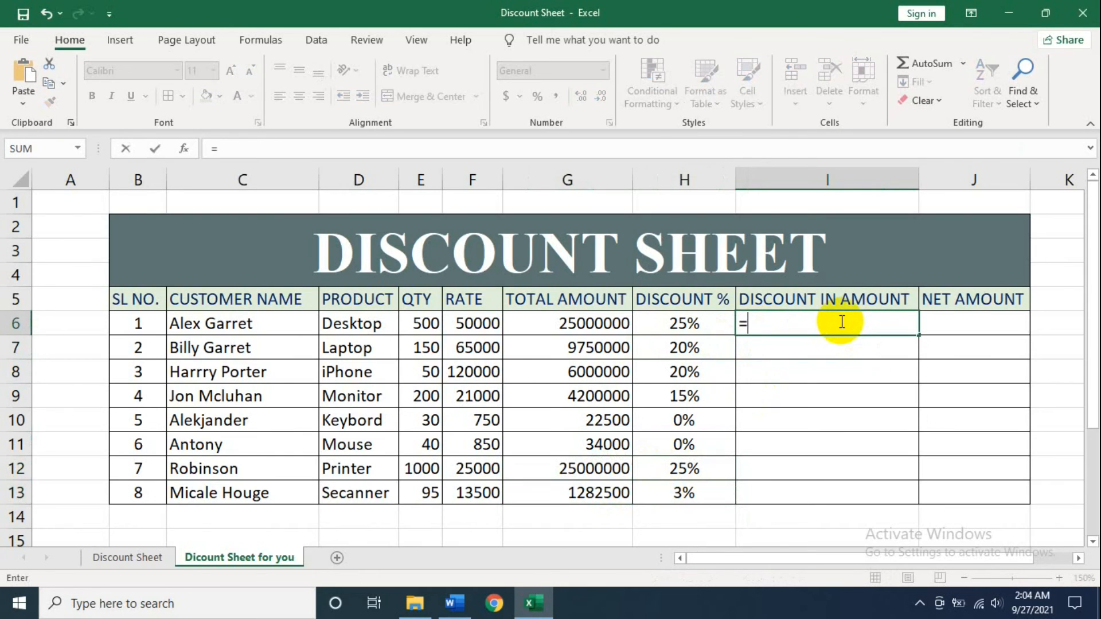
left_click(568, 323)
type("*")
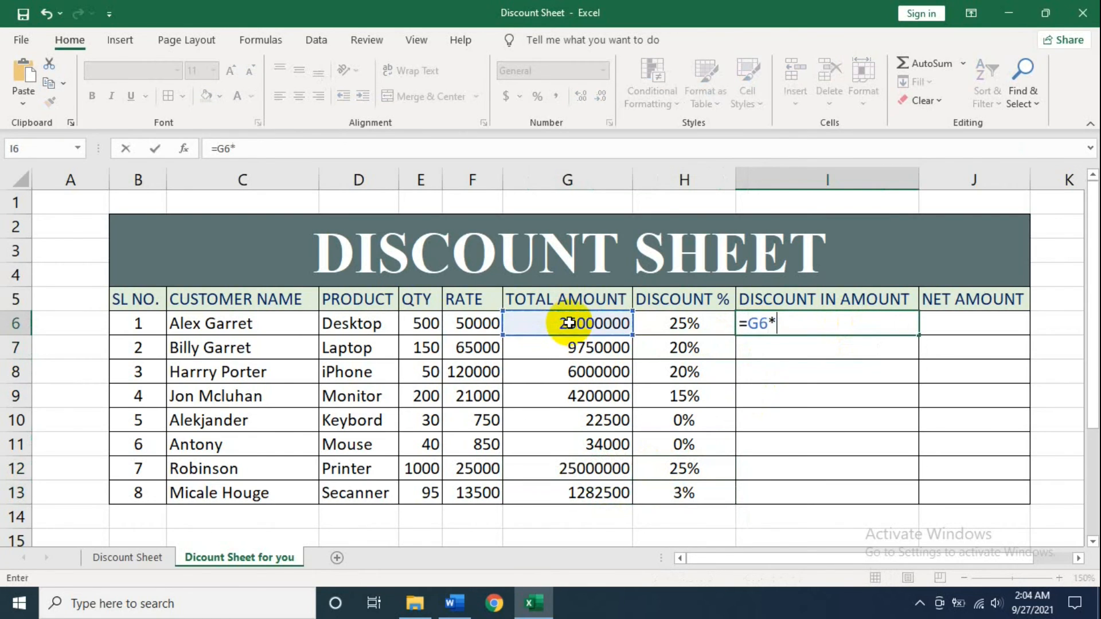
left_click(679, 325)
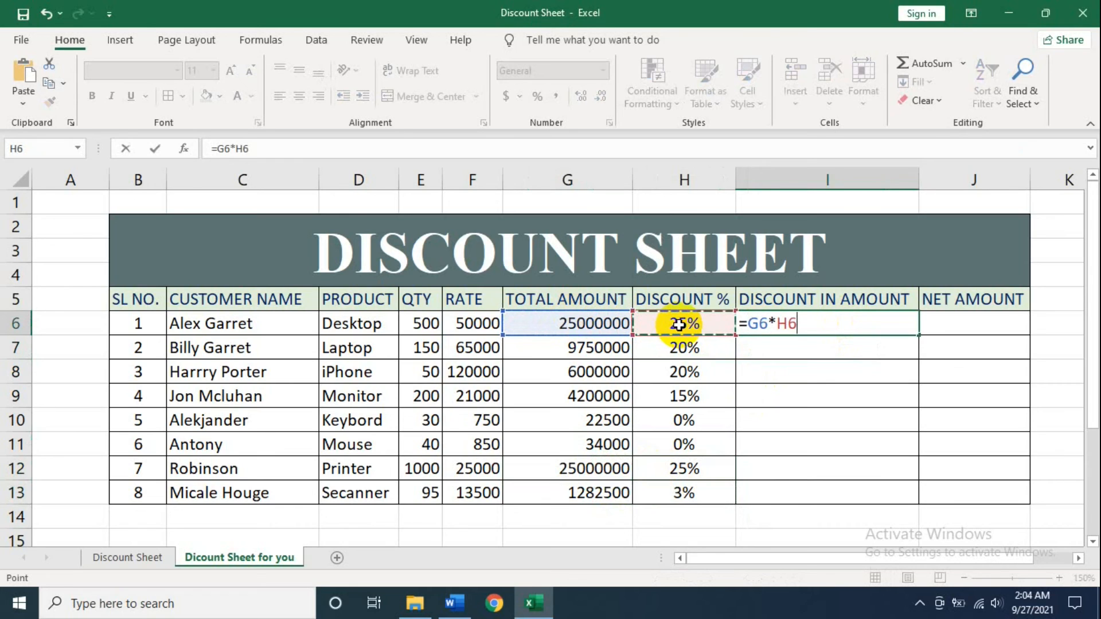
key("Return")
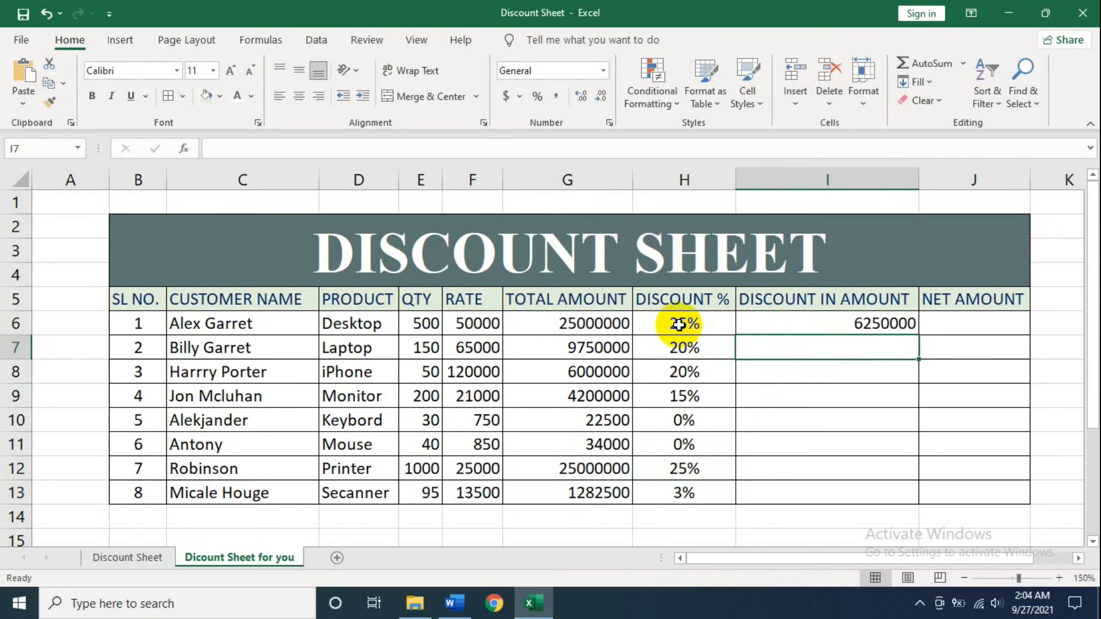
left_click(811, 331)
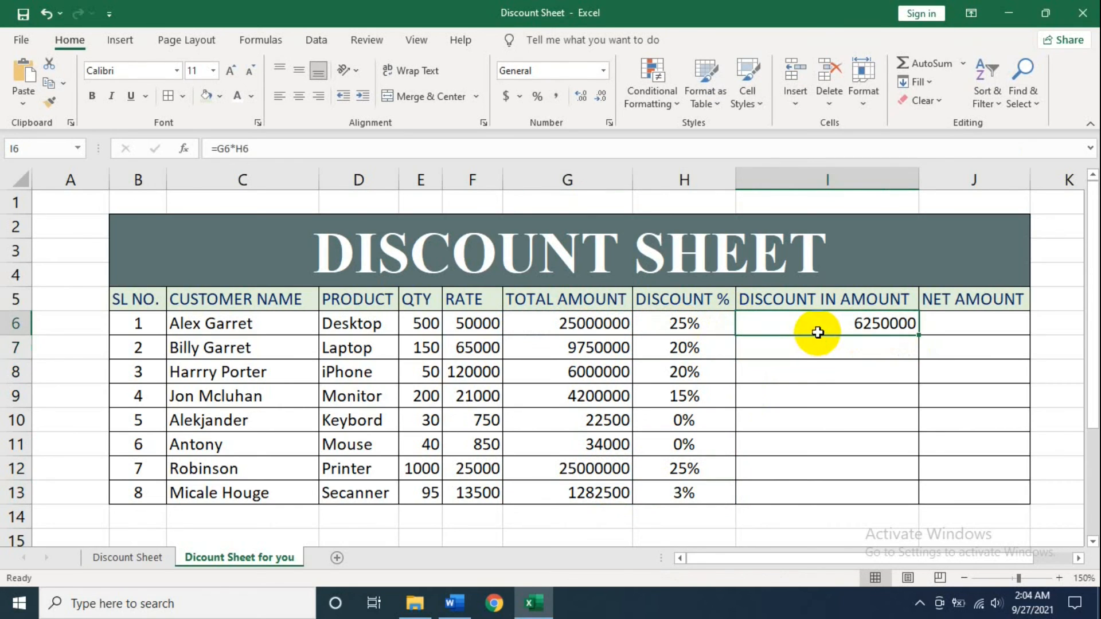
double_click(918, 330)
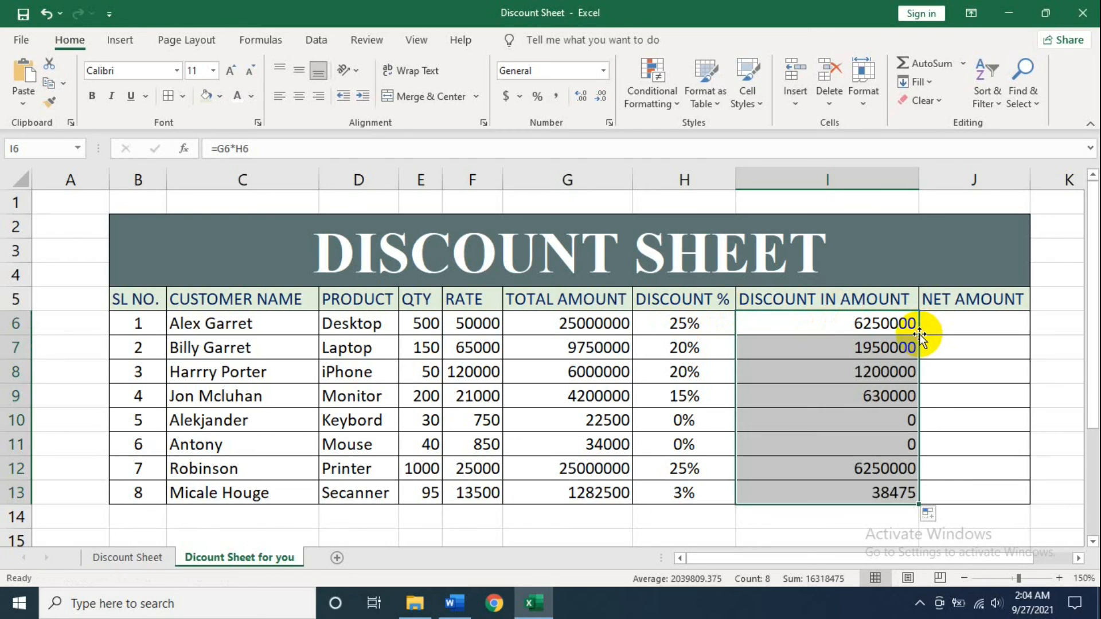
Step: Calculate the net amount in J6 with =G6-I6 and fill the formula down the NET AMOUNT column through J13
left_click(966, 327)
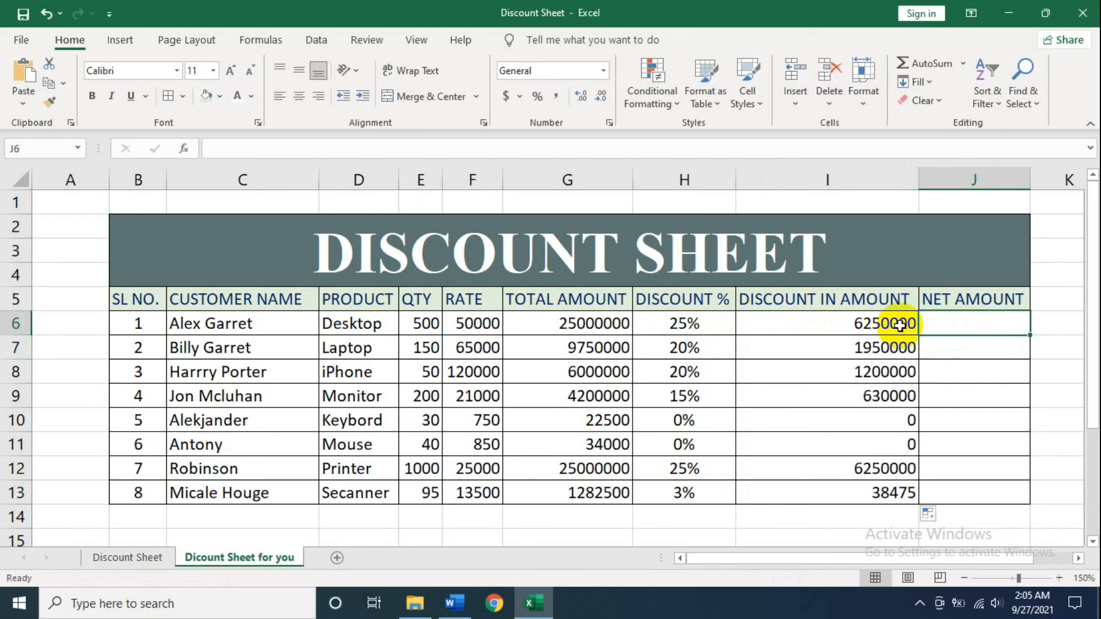
left_click(561, 323)
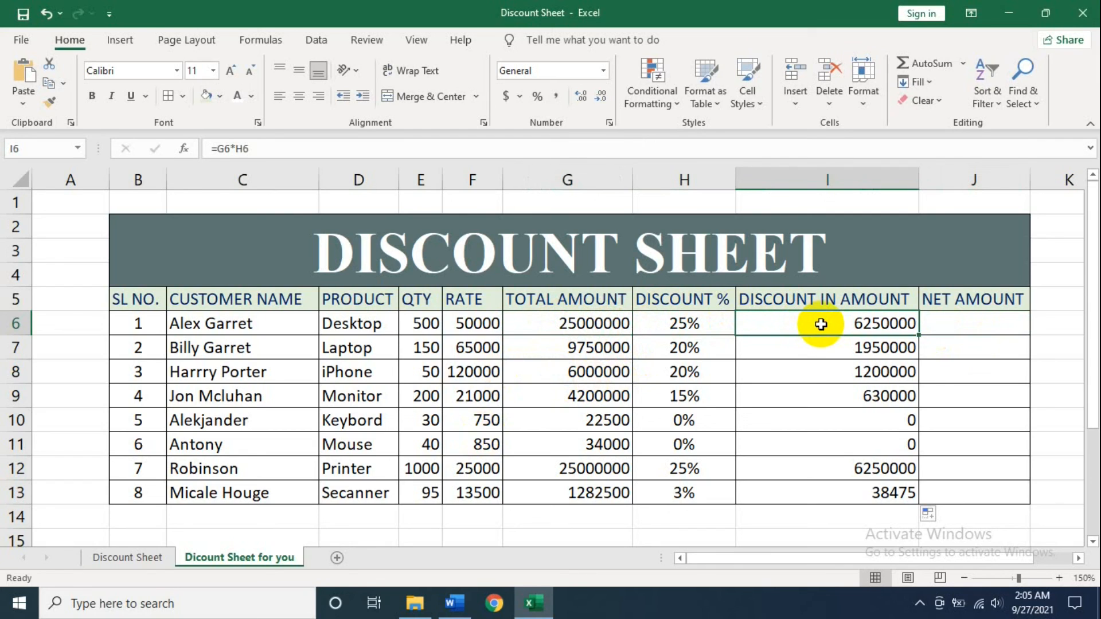
left_click(988, 321)
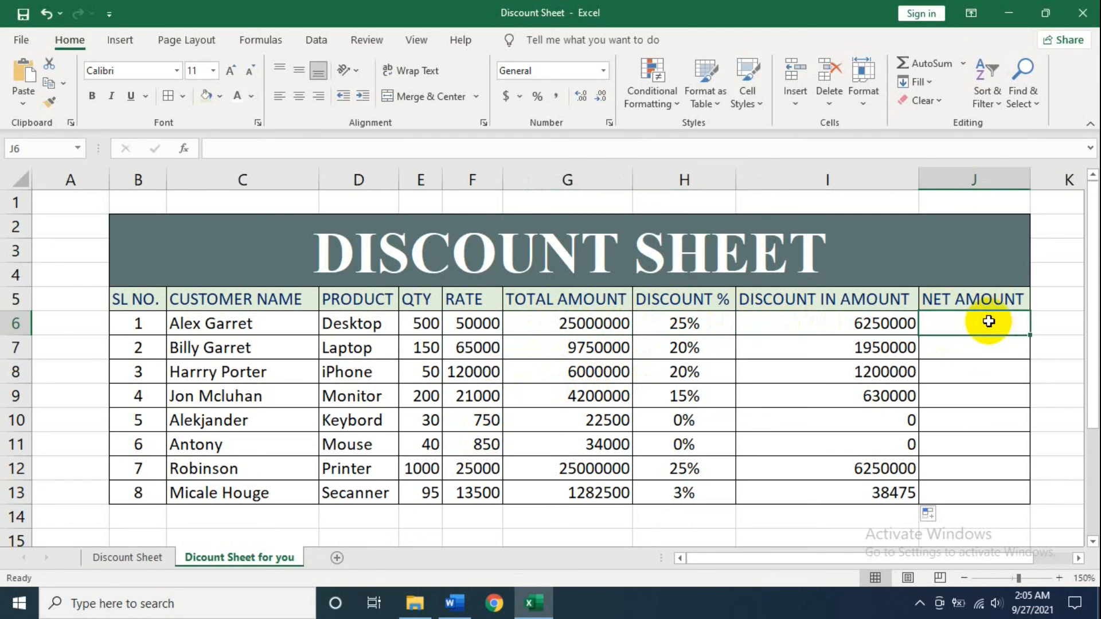
type("=")
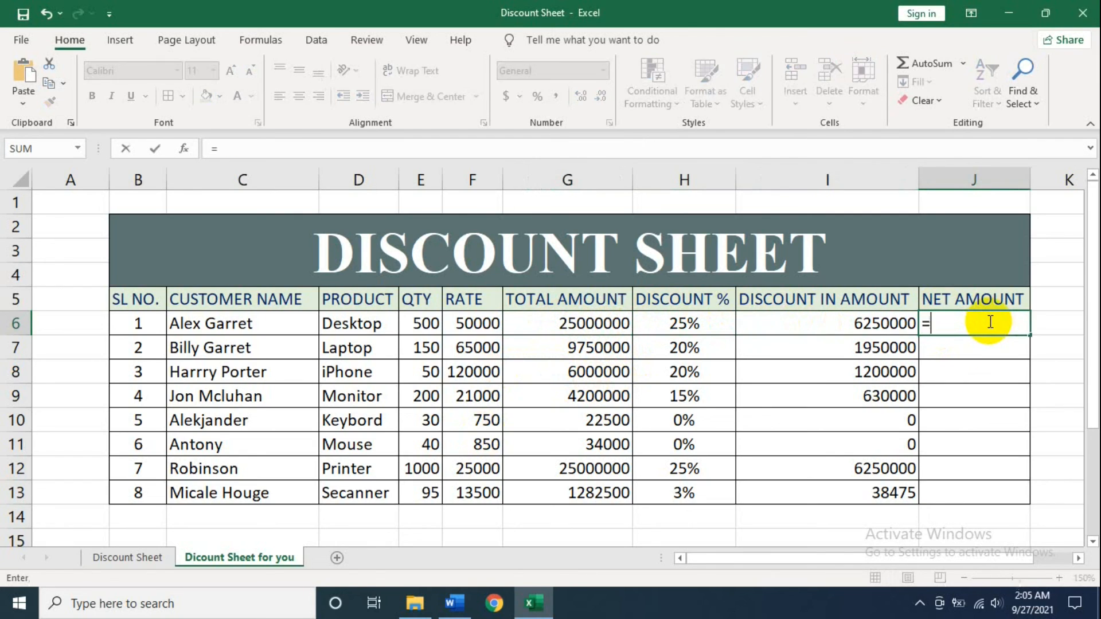
left_click(594, 325)
type("-")
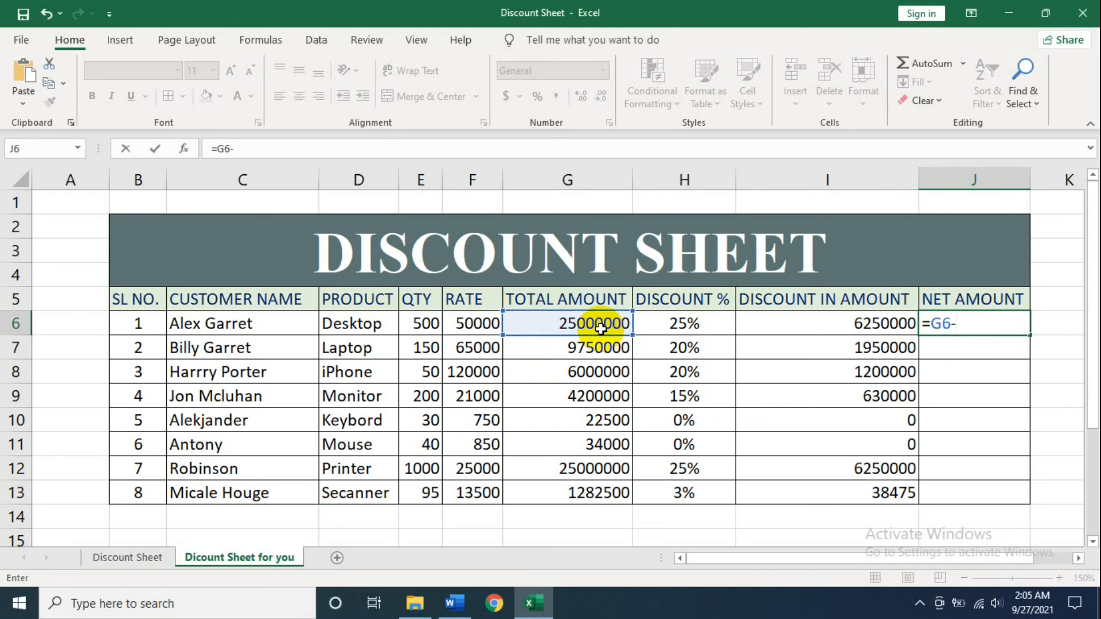
left_click(832, 325)
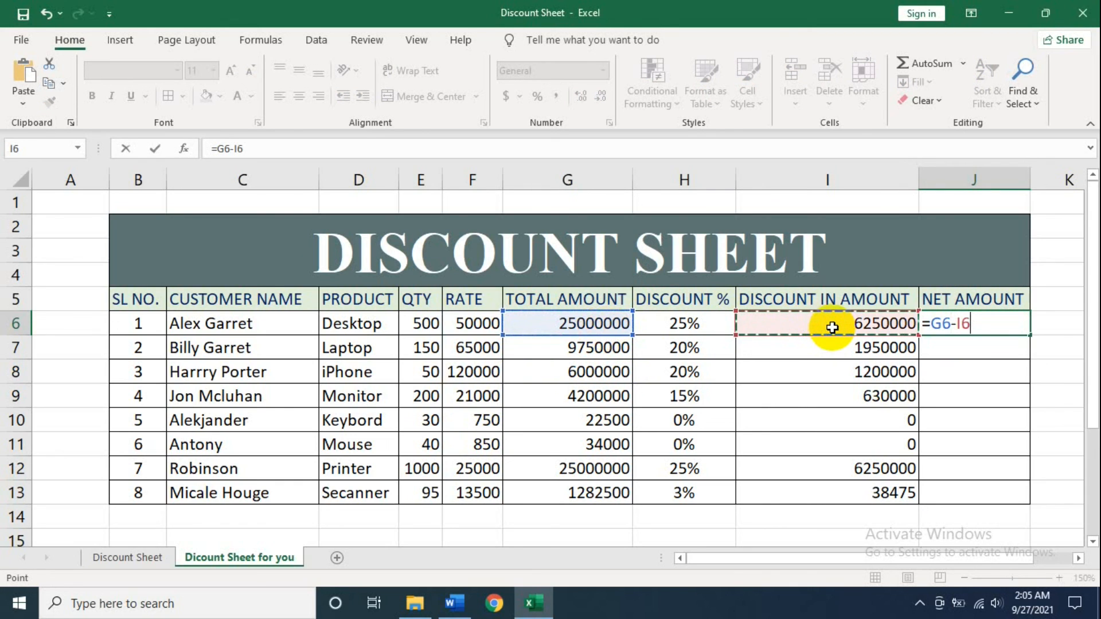
key("Return")
left_click(955, 323)
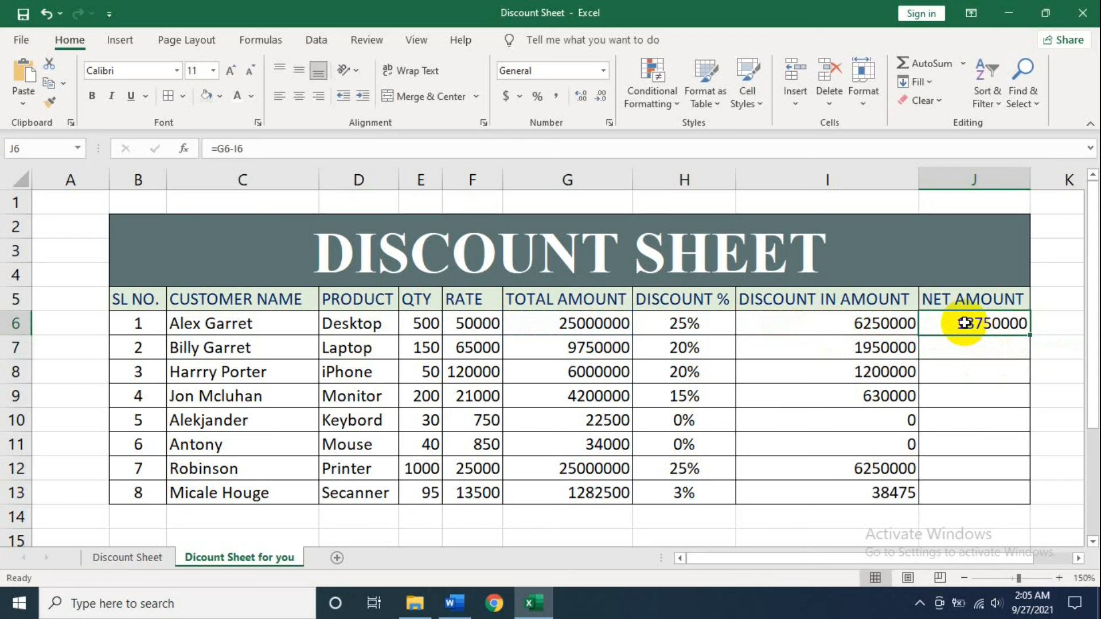
double_click(1029, 336)
Step: Apply the Comma Style number format to the calculated cells G6:J13
left_click(684, 396)
left_click_drag(535, 326, 999, 487)
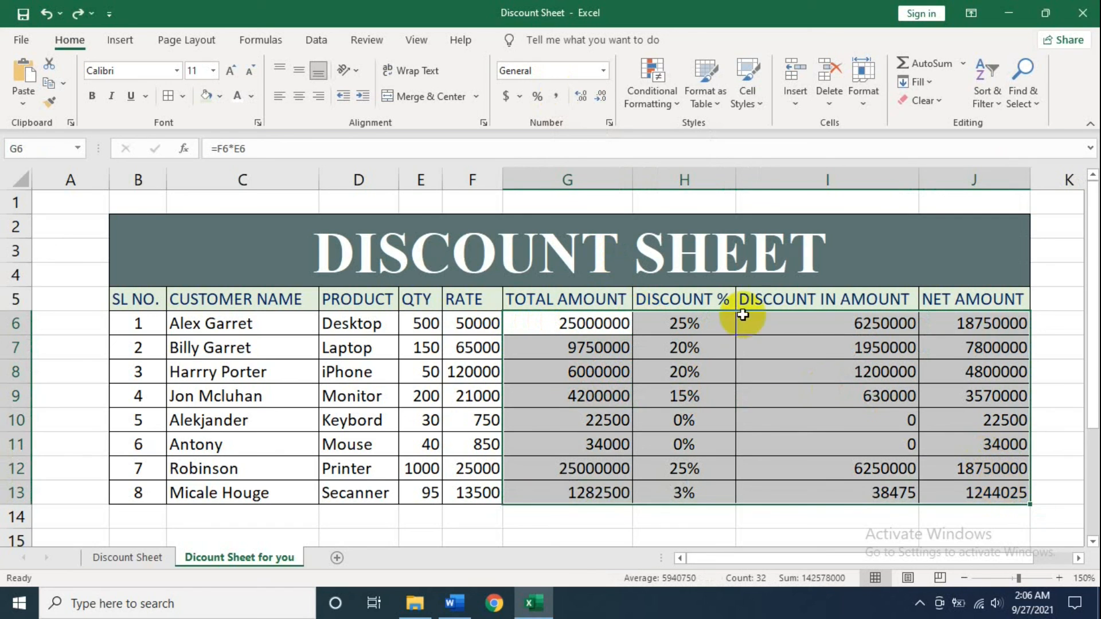
left_click(555, 98)
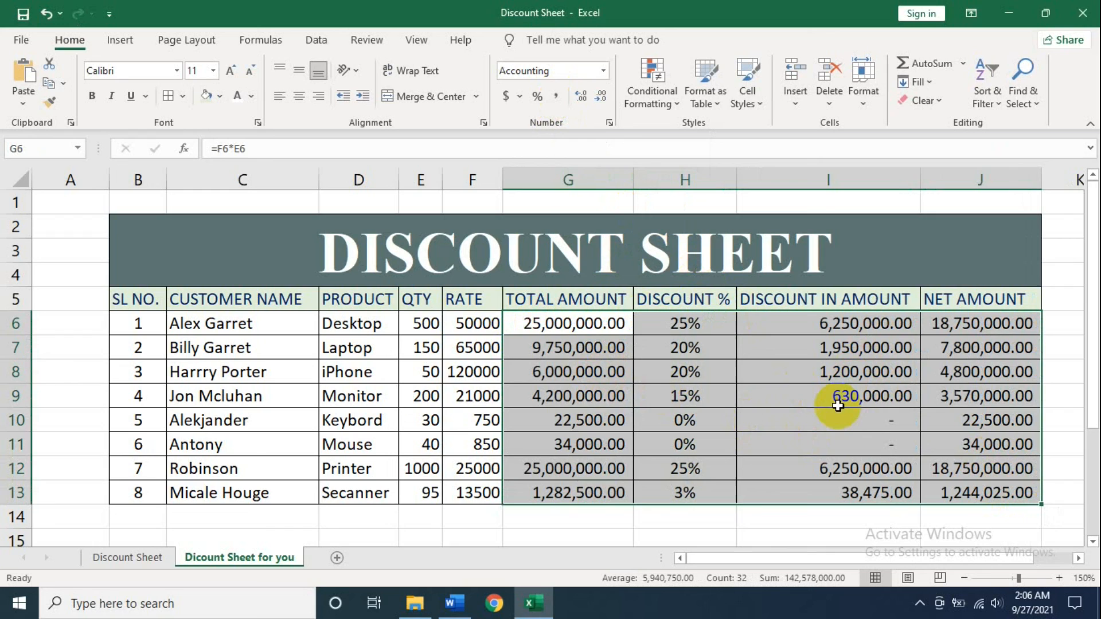